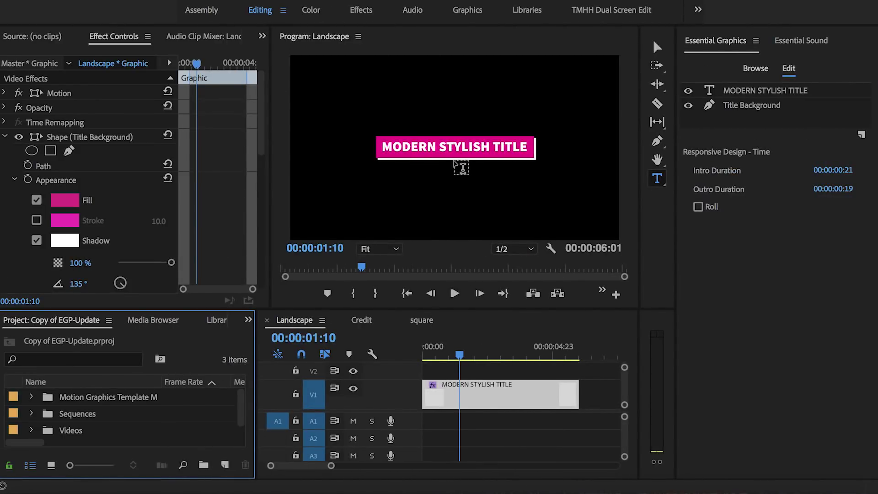
Step: Open the MODERN STYLISH TITLE text layer, keeping the 00:00:00:21 intro and 00:00:00:19 outro
left_click(731, 92)
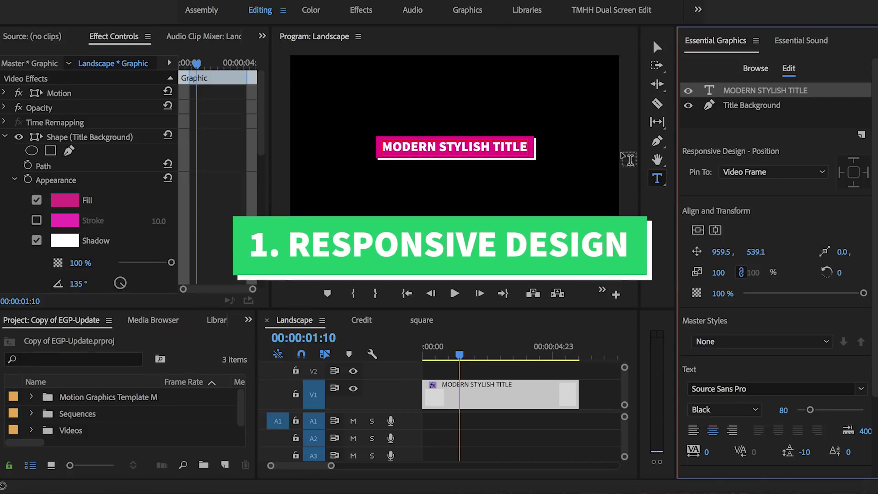
Step: Replace the title text with 'THE RECTANGLE ADAPTS TO THE SIZE OF MY TEXT! :)'
left_click(441, 147)
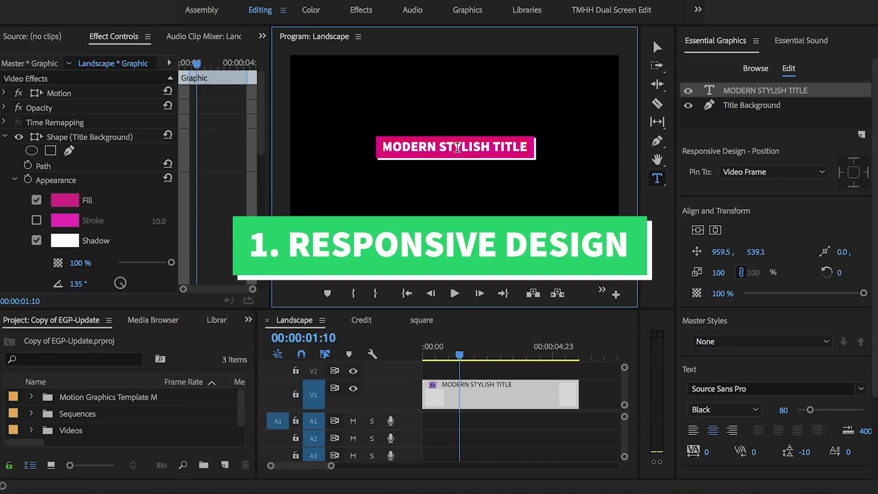
triple_click(457, 147)
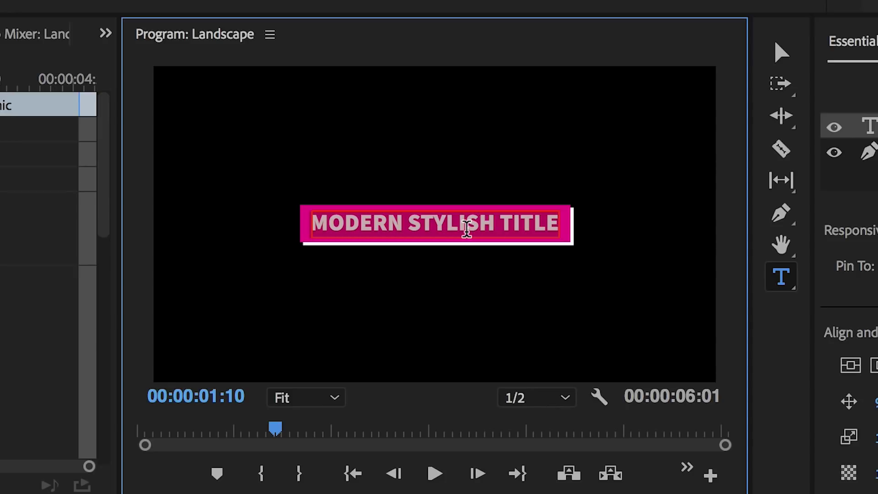
key("BackSpace")
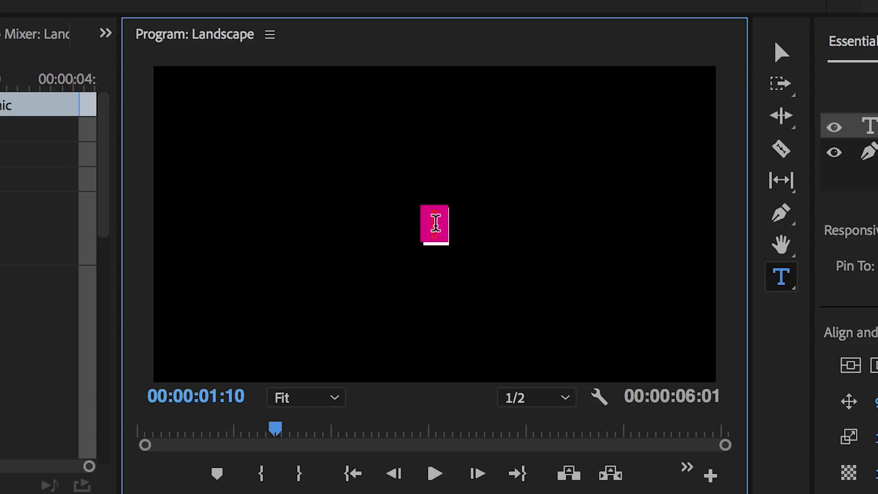
type("I")
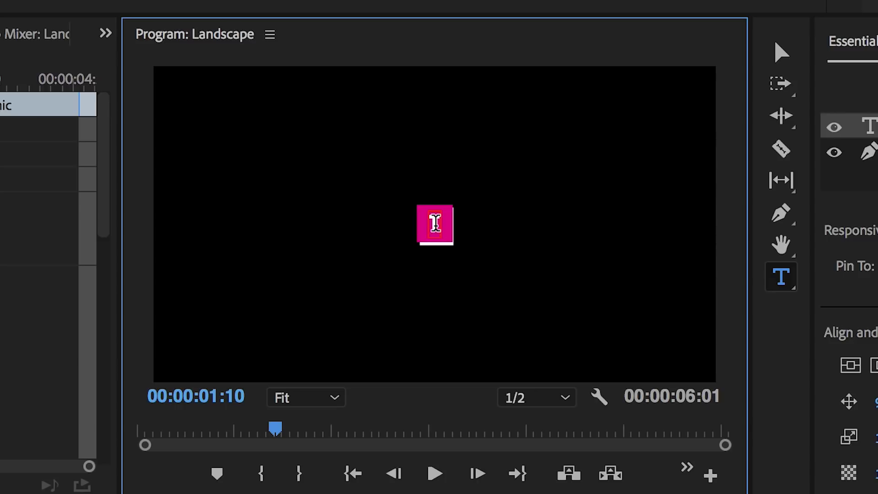
type("HE RECTANGLE")
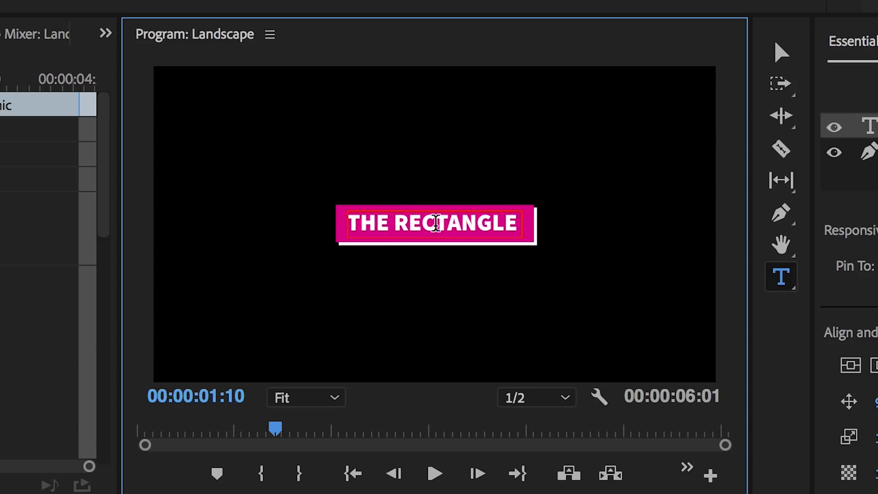
type(" ADAPTS TO")
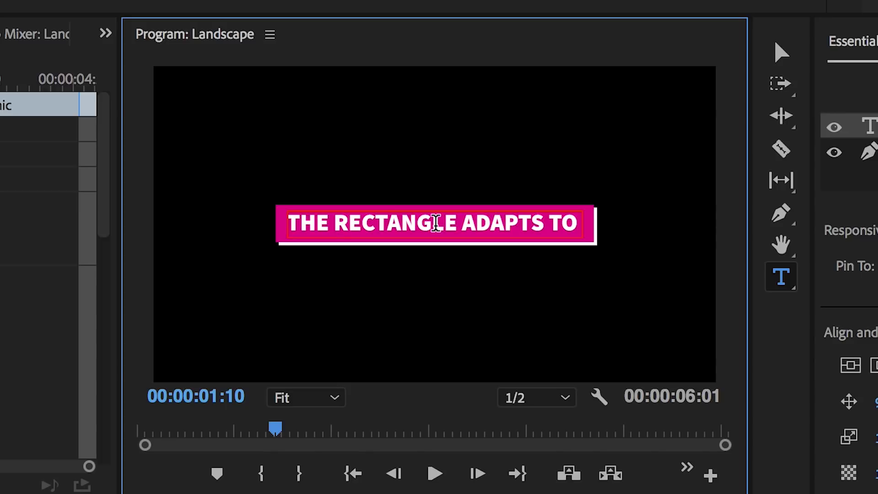
type(" THE SICE")
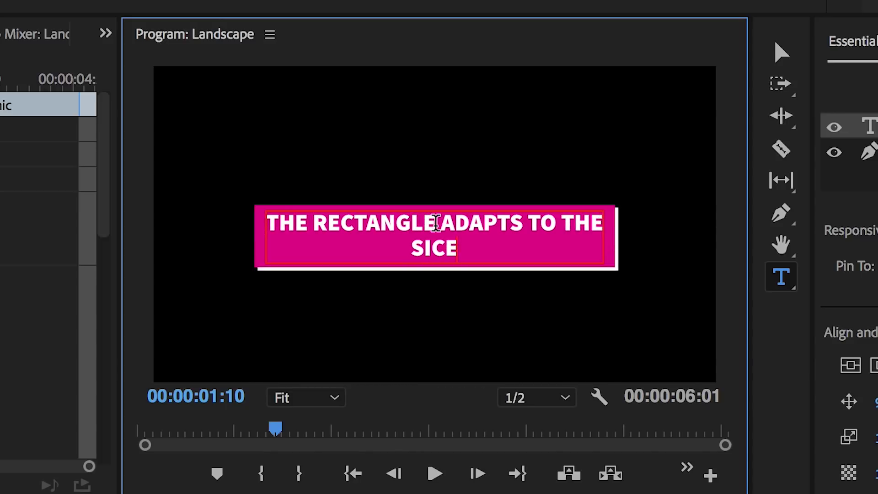
key("BackSpace")
key("BackSpace")
type("ZE OF ")
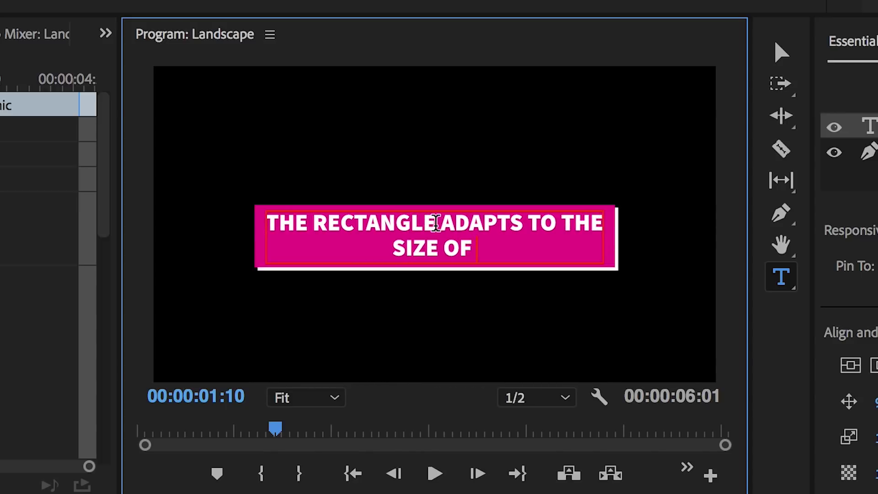
type("MY TEXT")
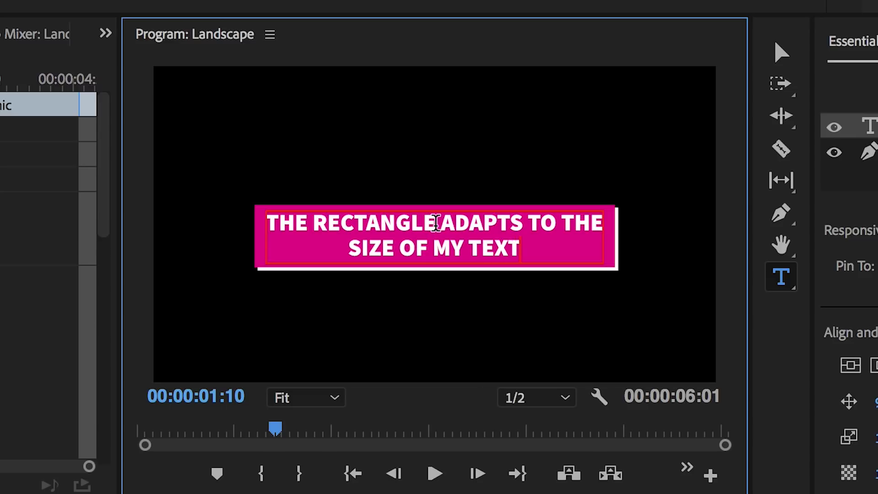
type("! :_")
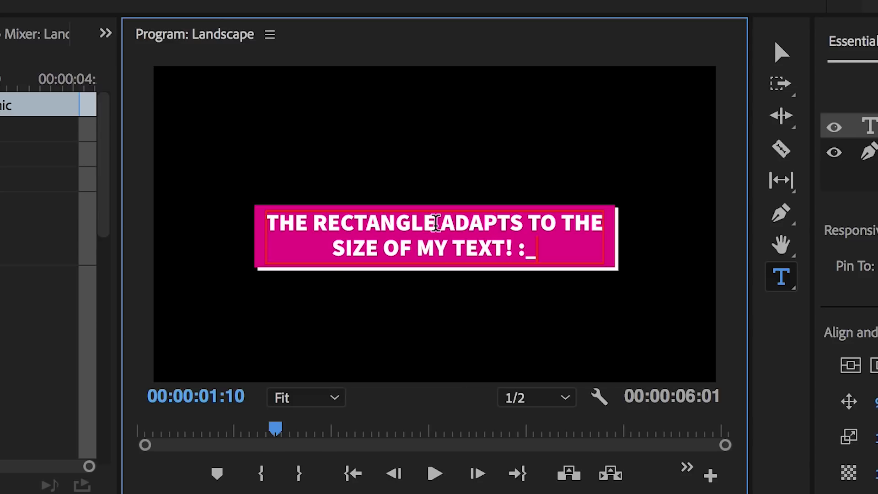
key("BackSpace")
type(")")
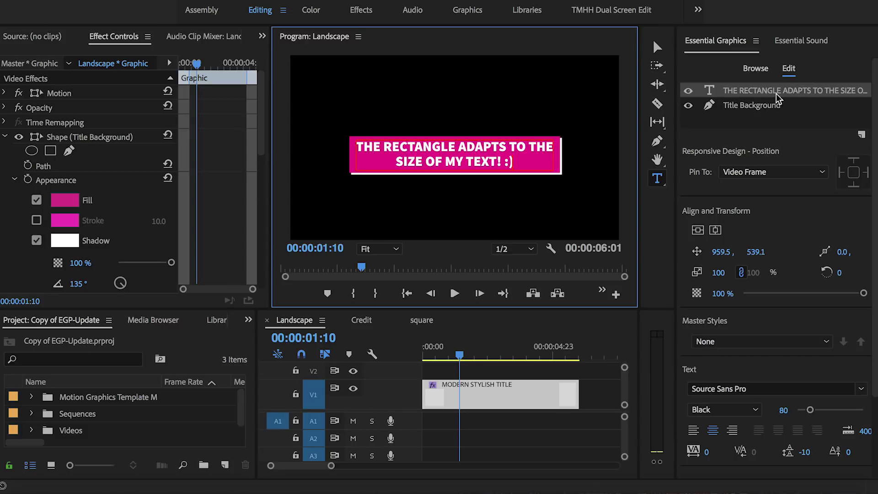
Step: Pin the Title Background layer to the text layer on all four edges
left_click(728, 107)
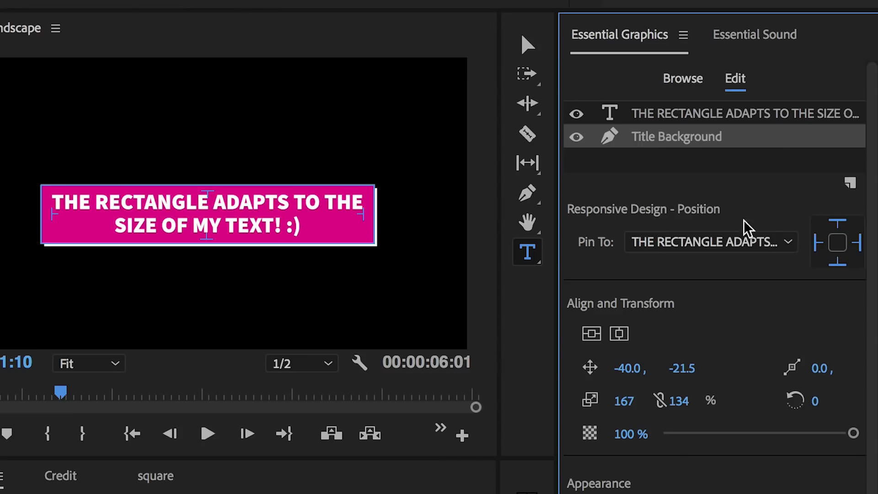
left_click(814, 172)
left_click(826, 191)
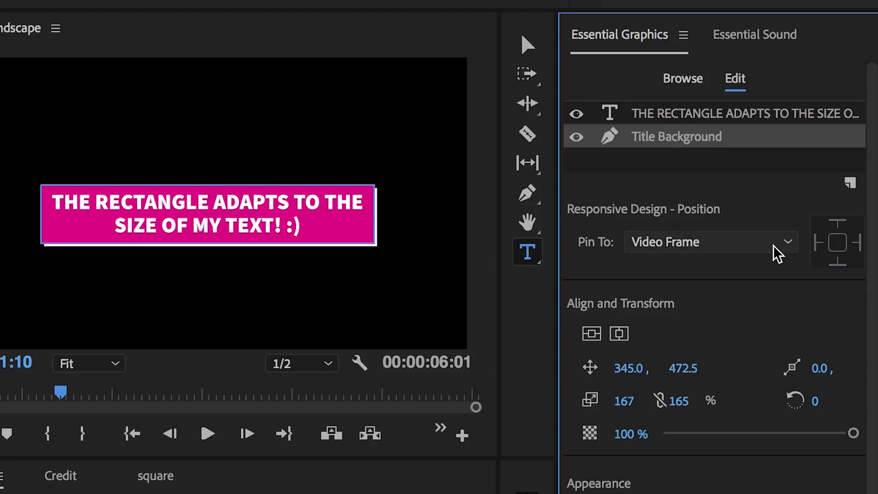
left_click(723, 250)
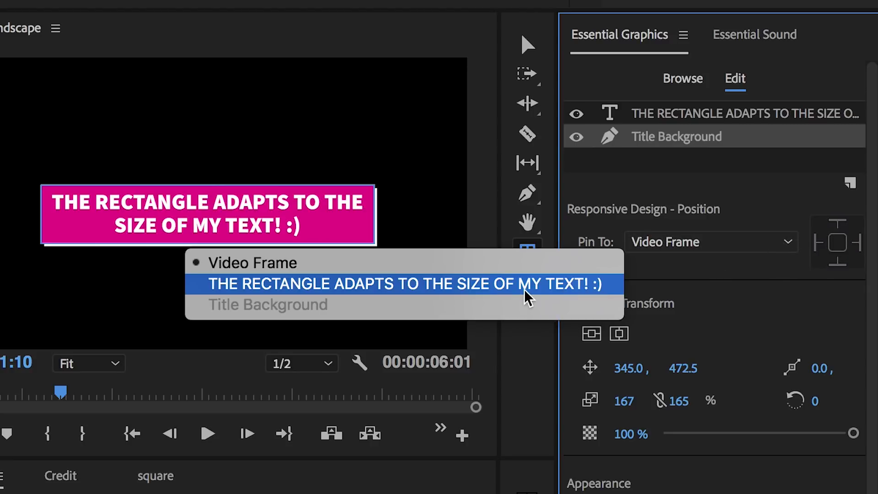
left_click(475, 285)
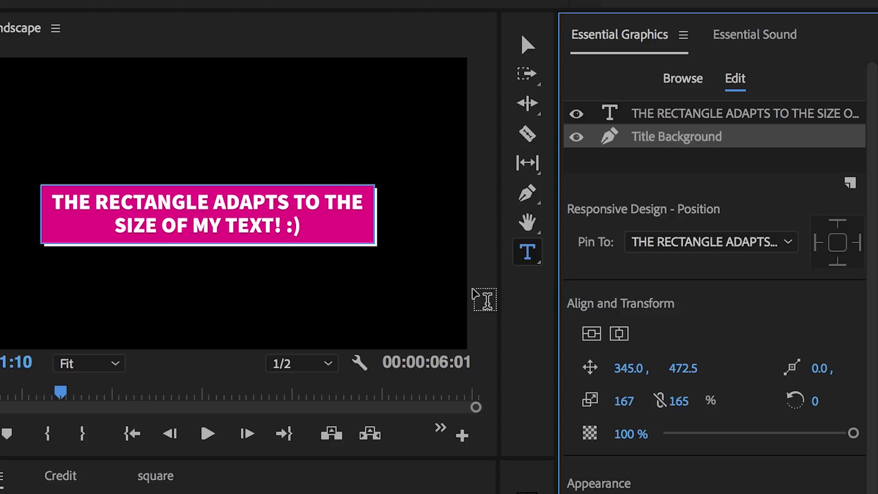
left_click(838, 251)
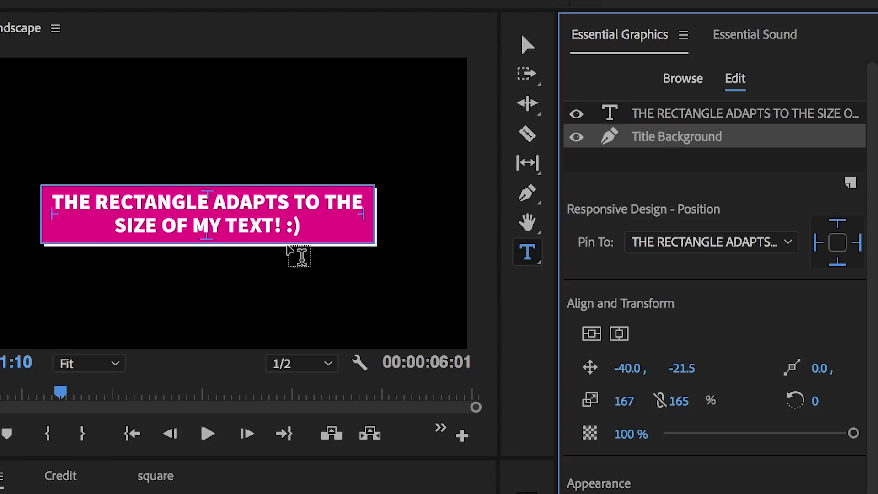
Step: Keep the title text layer pinned to the Video Frame
left_click(661, 118)
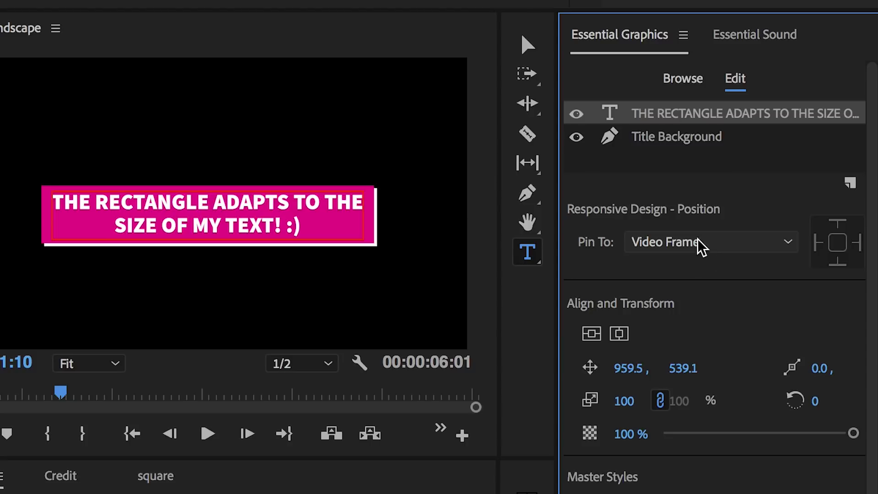
left_click(648, 244)
left_click(538, 270)
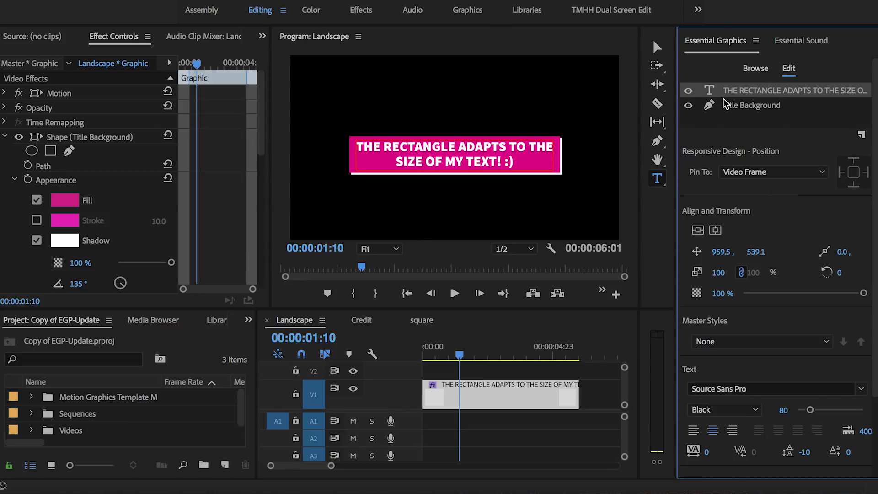
Step: Add the 2-LowerThird-Orange template after the title and select its 'Insert subtitle here' layer
left_click(754, 70)
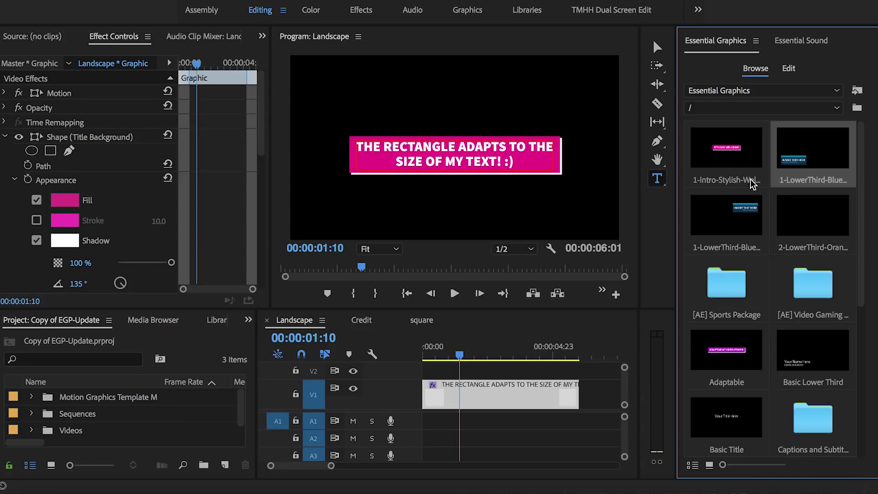
left_click_drag(331, 465, 348, 466)
left_click_drag(834, 216, 535, 353)
left_click(548, 353)
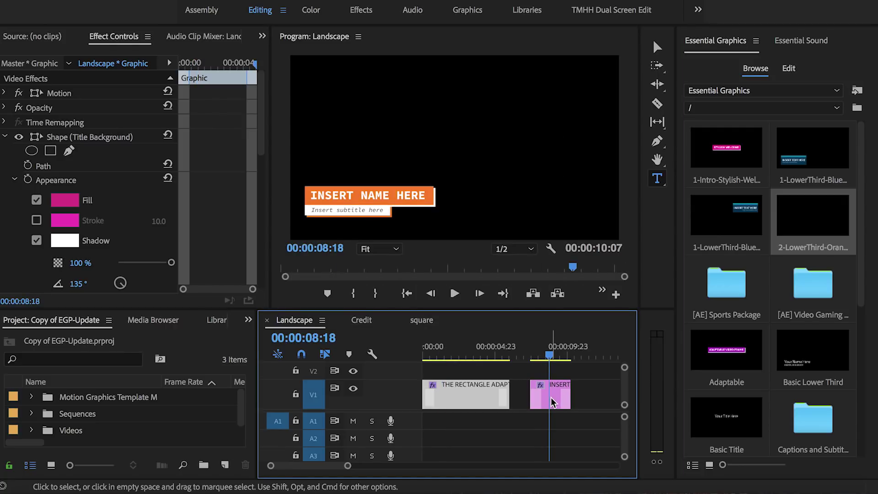
left_click(553, 400)
left_click(748, 107)
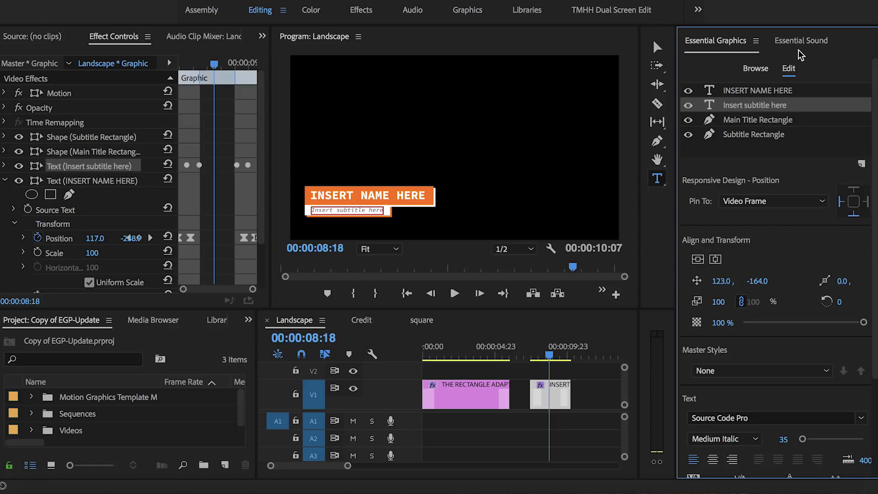
Step: Add the Stylish Welcome title to the square sequence, preview it, then return to Landscape
left_click(421, 320)
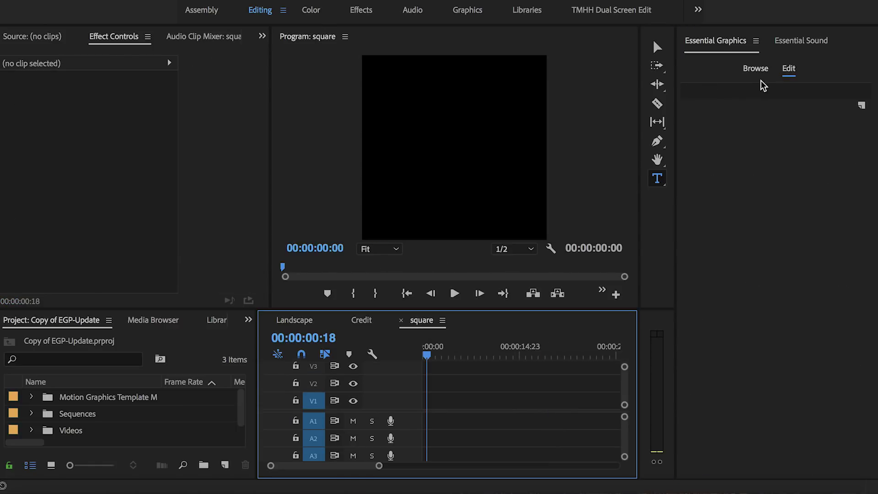
left_click(756, 68)
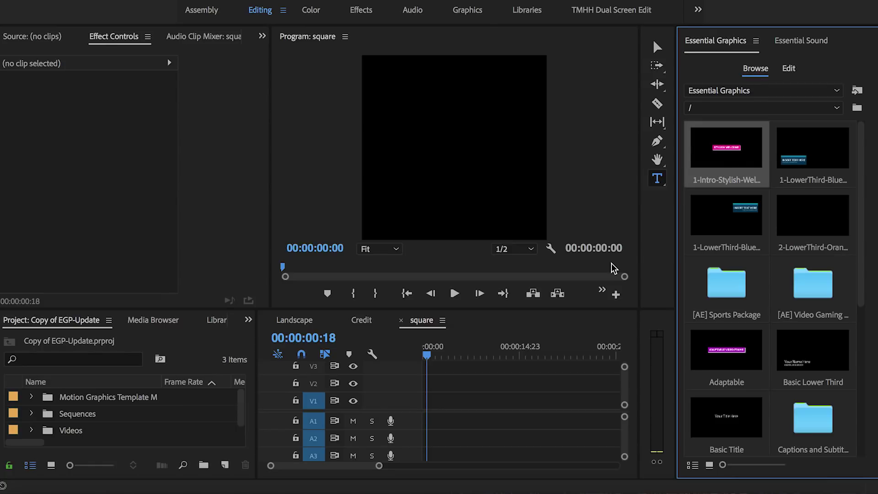
left_click_drag(599, 291, 433, 402)
left_click_drag(438, 354, 413, 362)
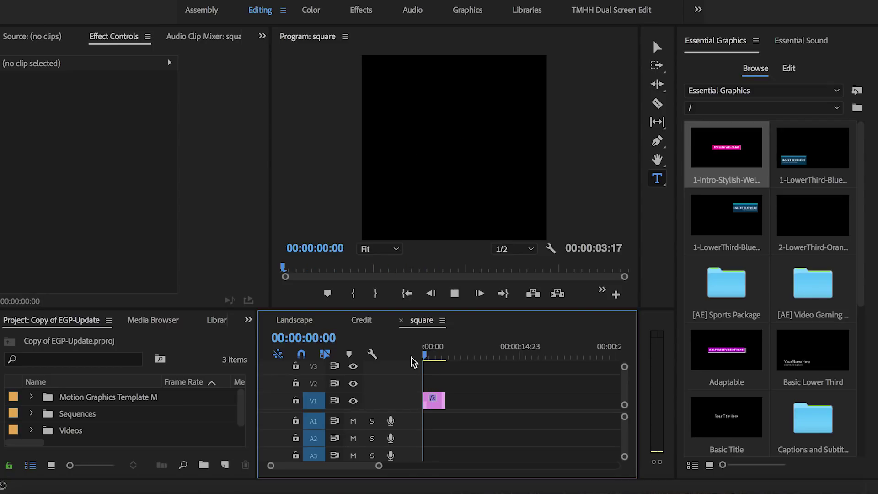
key("space")
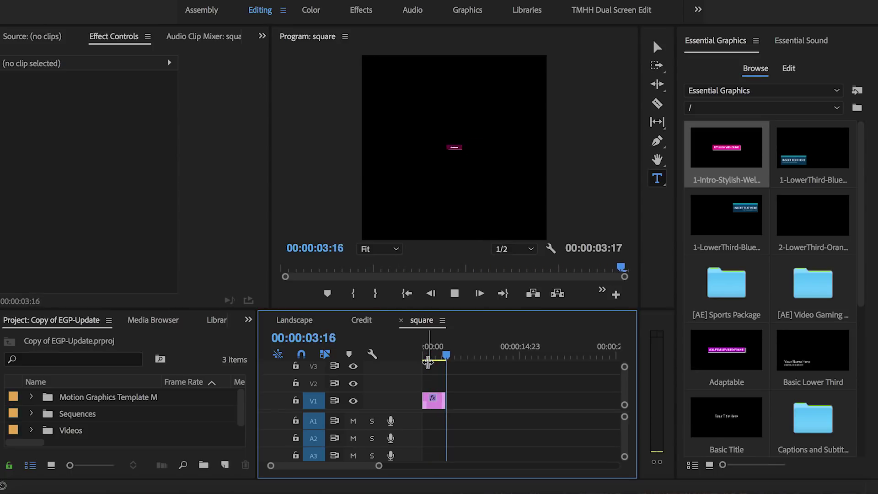
left_click_drag(428, 361, 424, 357)
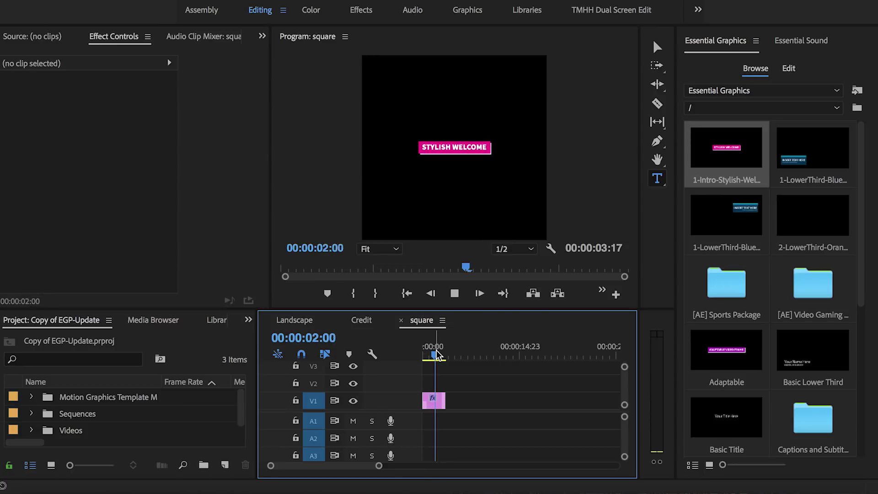
key("space")
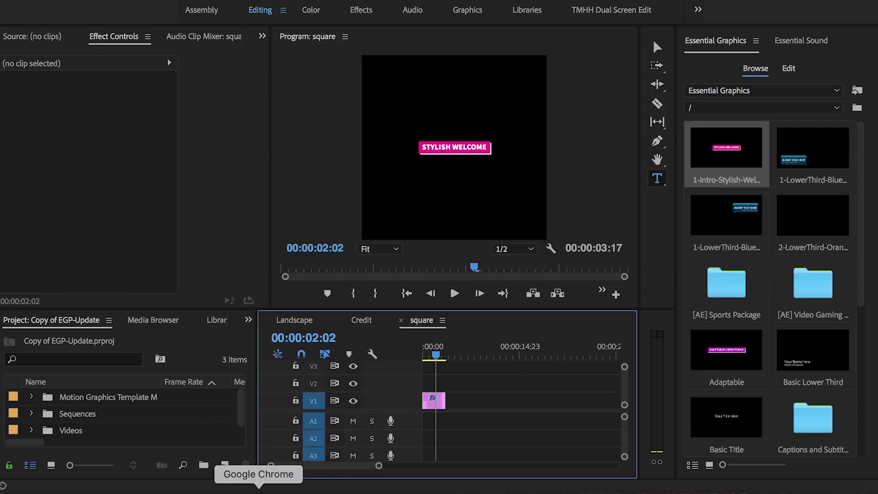
left_click(294, 320)
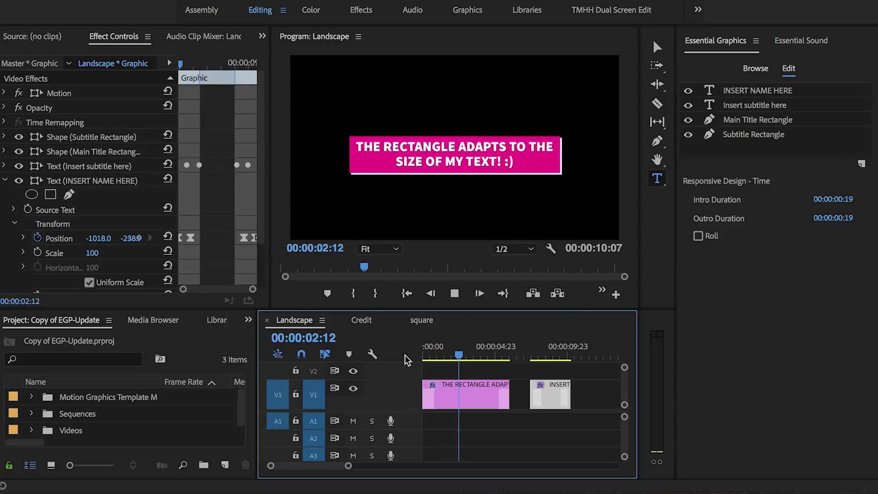
Step: Play the Landscape title briefly, then scroll through the Premiere Gal store listing in Chrome
key("space")
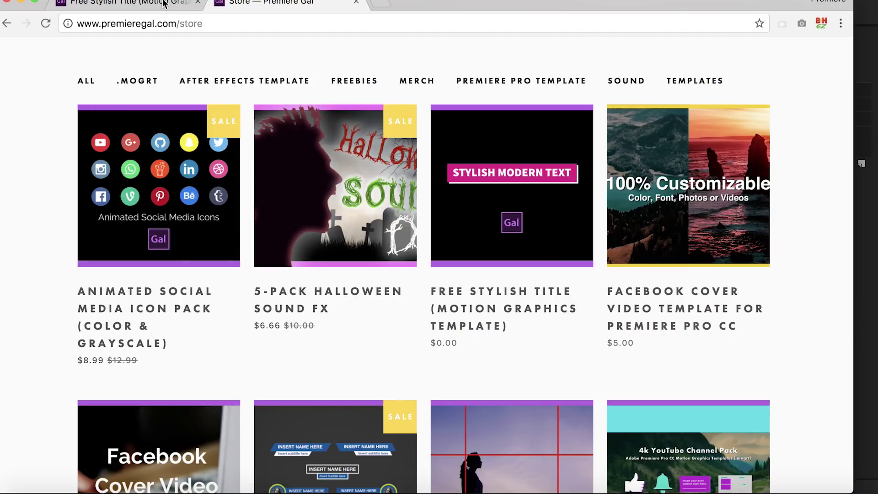
left_click(159, 5)
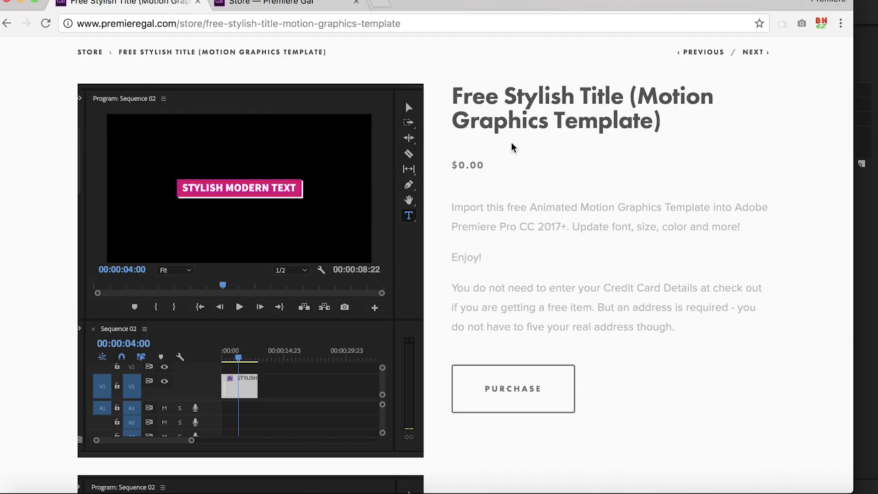
left_click(322, 6)
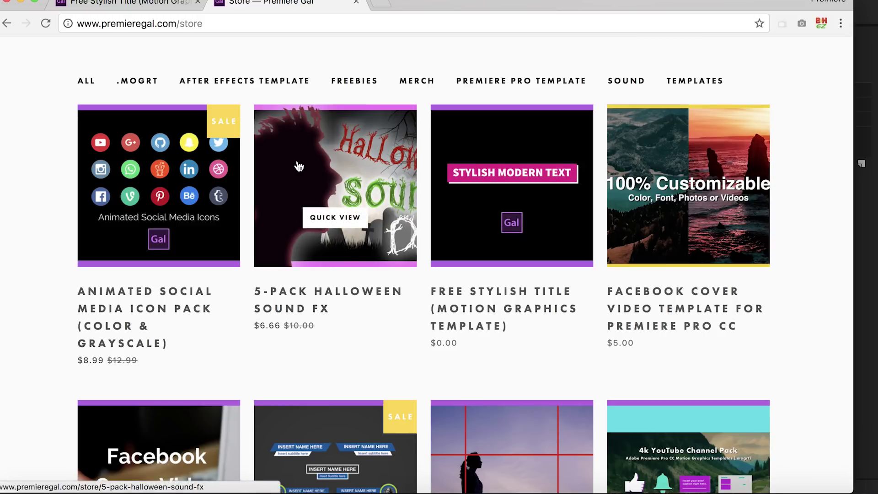
scroll(297, 165, "down", 6)
scroll(299, 165, "down", 12)
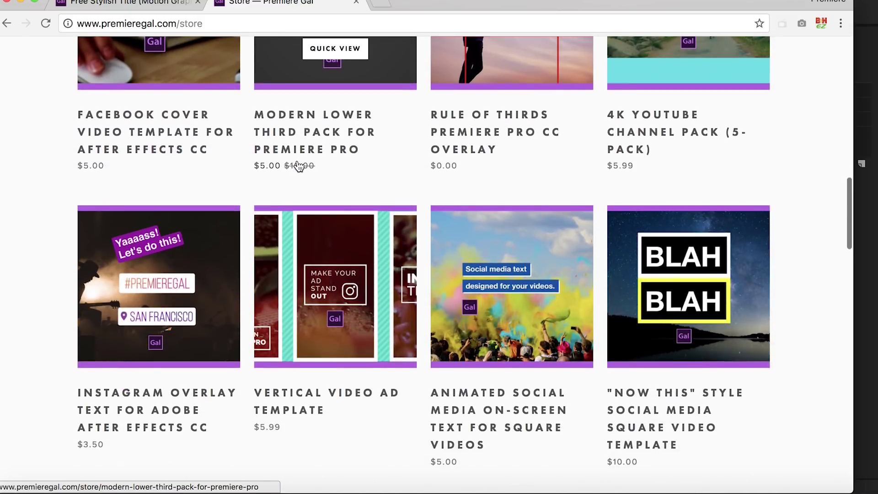
scroll(298, 165, "down", 12)
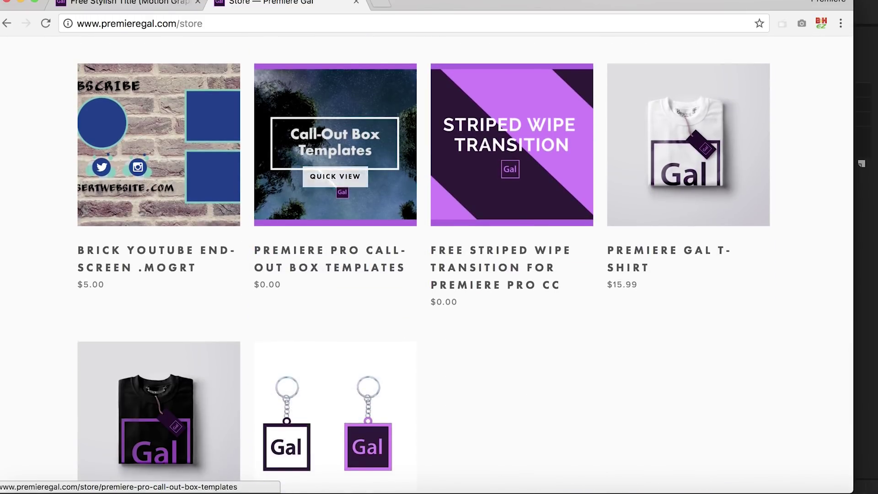
Step: Delete the INSERT clip from the Landscape sequence
left_click(22, 2)
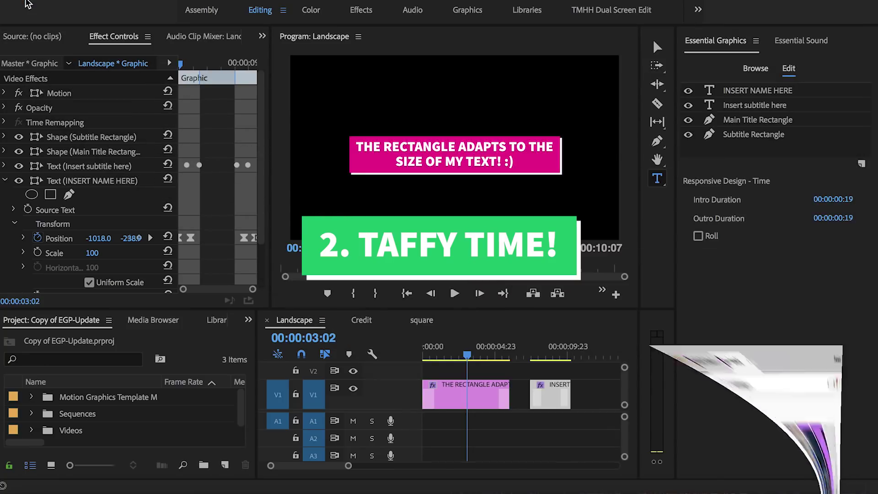
left_click(476, 399)
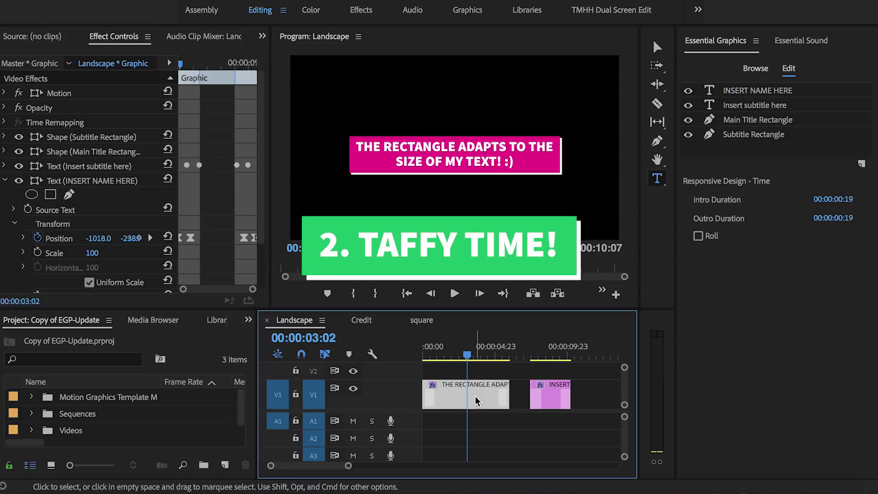
left_click(555, 398)
key("Delete")
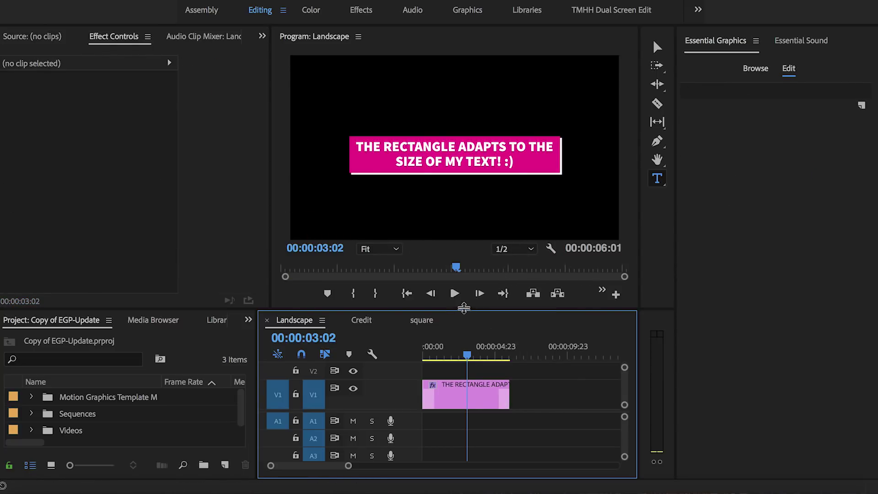
Step: Enlarge the Timeline and trim the pink title clip's start and end, making the sequence 00:00:04:05
left_click_drag(464, 308, 464, 269)
left_click_drag(510, 375, 572, 372)
left_click_drag(717, 316, 654, 314)
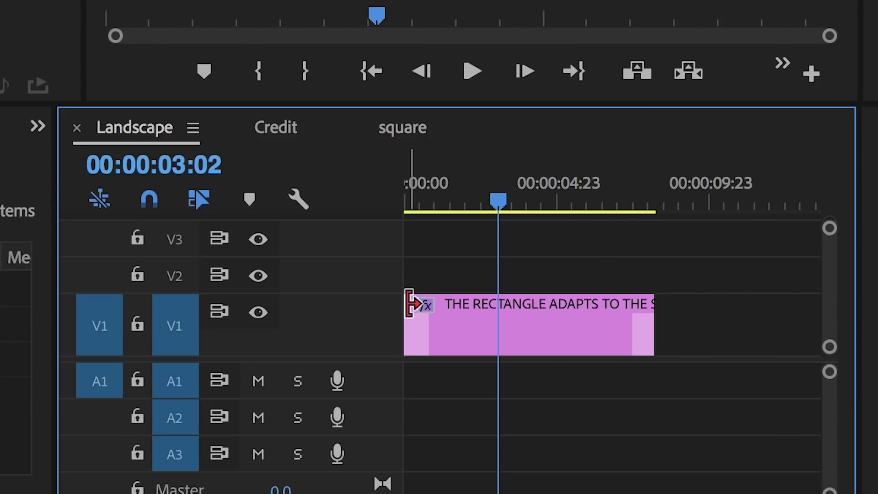
left_click_drag(410, 303, 437, 308)
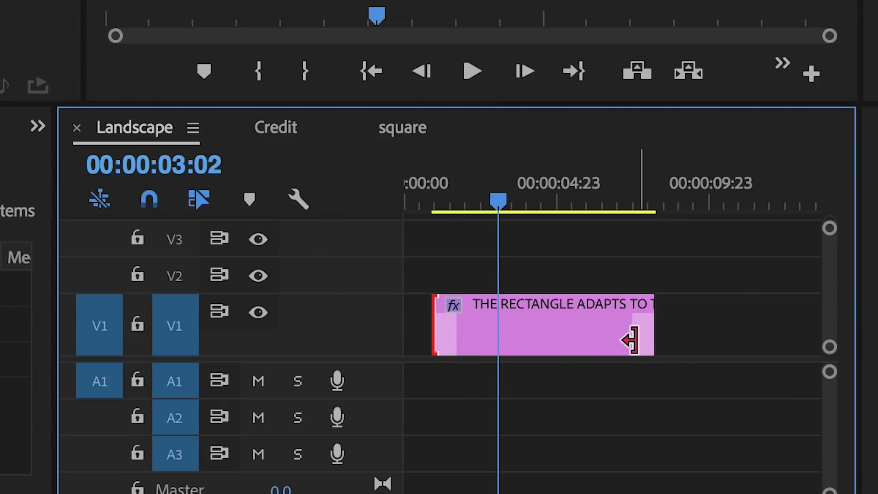
left_click_drag(648, 319, 526, 311)
left_click(479, 326)
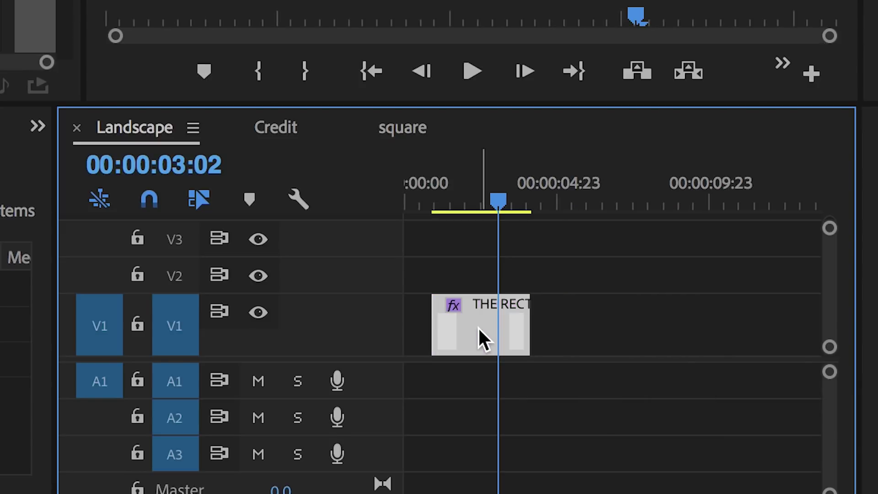
Step: Widen Effect Controls and scrub back through the intro to inspect the opacity and scale keyframes
left_click_drag(270, 164, 340, 144)
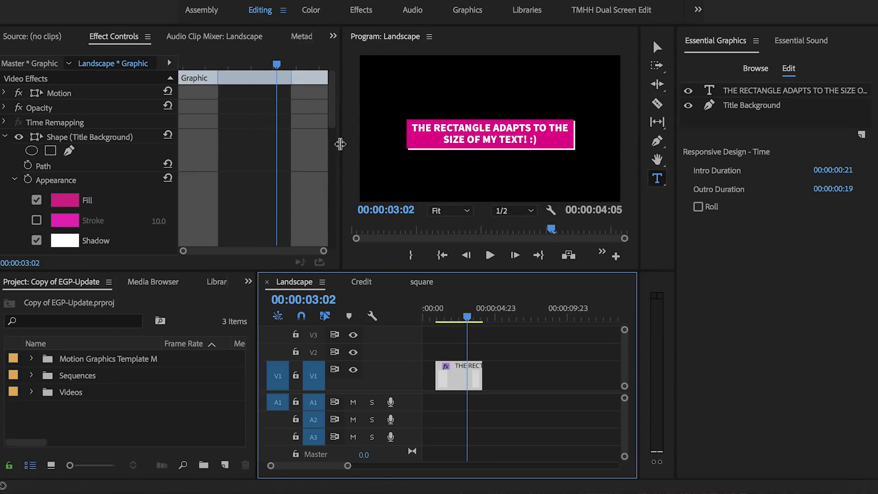
left_click_drag(334, 111, 325, 215)
left_click_drag(187, 65, 166, 95)
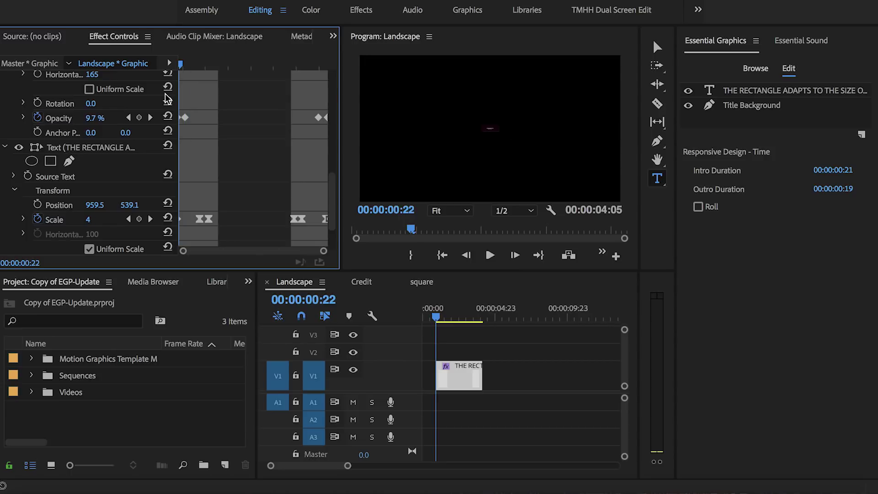
left_click(448, 378)
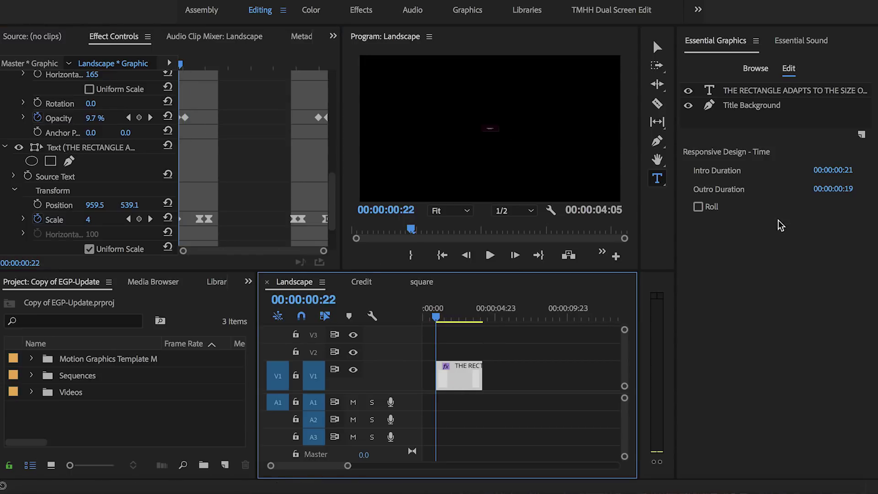
Step: Change the Intro Duration and Outro Duration to 24 frames each, making both 00:00:01:00
left_click(849, 174)
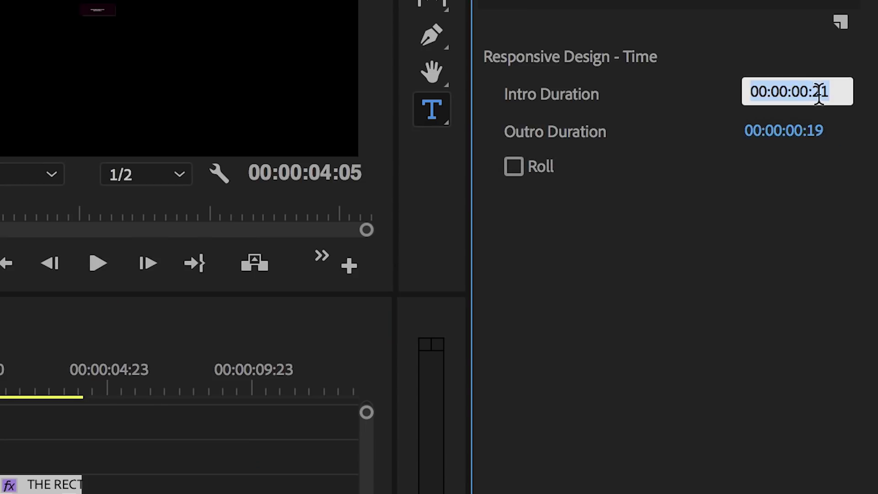
left_click(859, 173)
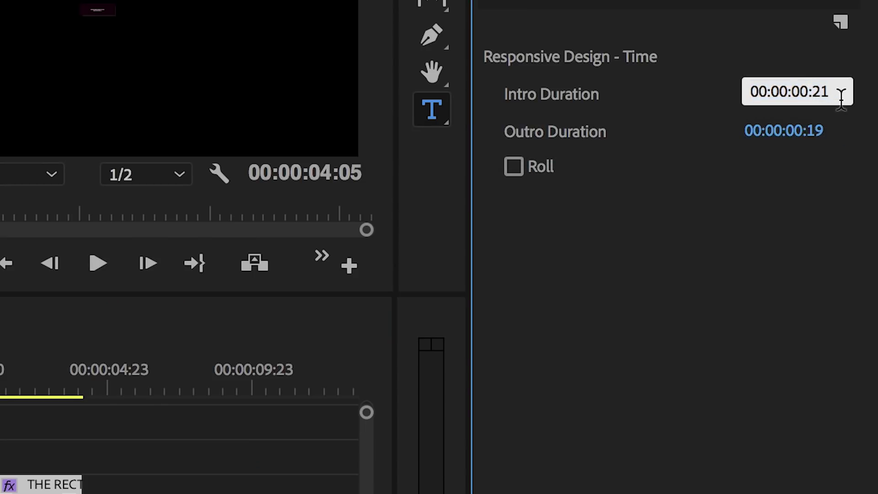
key("BackSpace")
type("4")
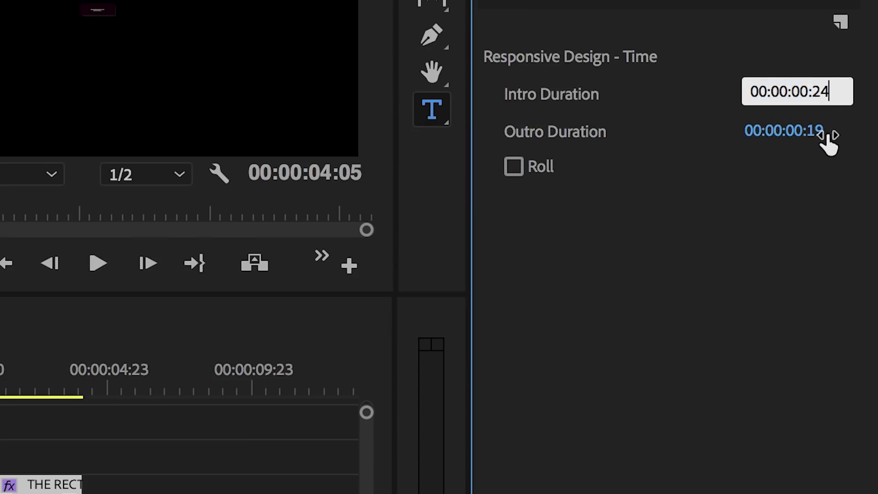
left_click(821, 131)
left_click(838, 130)
key("BackSpace")
key("BackSpace")
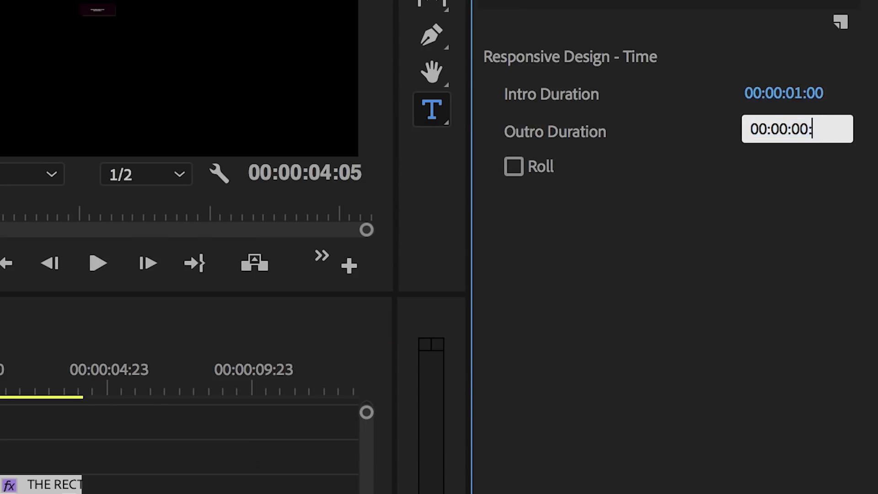
type("24")
left_click(787, 244)
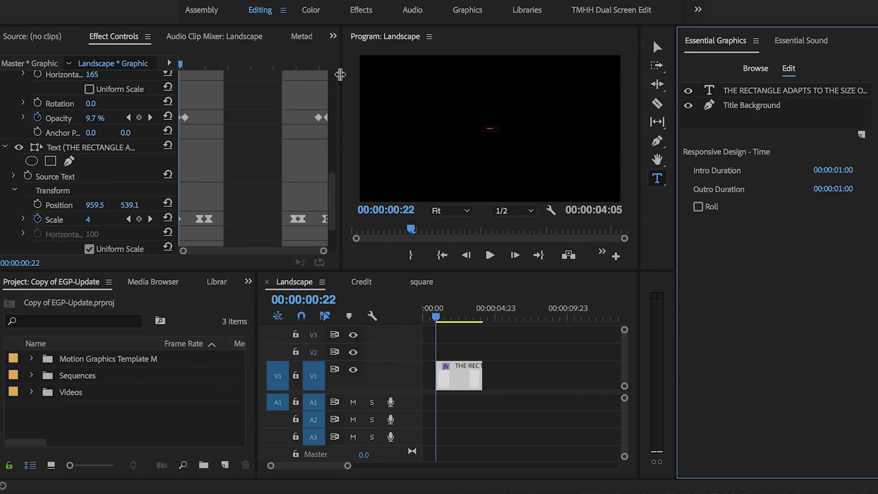
scroll(244, 115, "up", 6)
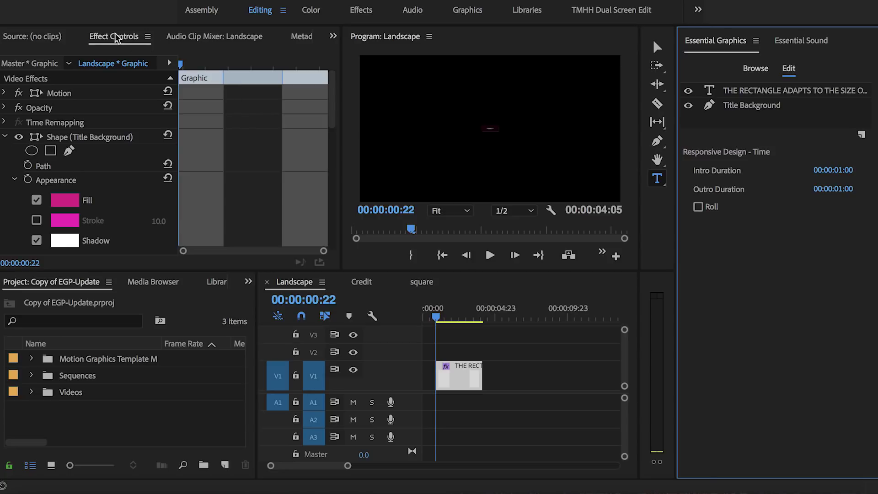
Step: Adjust the intro and outro sections to a 23-frame intro and 21-frame outro
left_click_drag(223, 77, 220, 77)
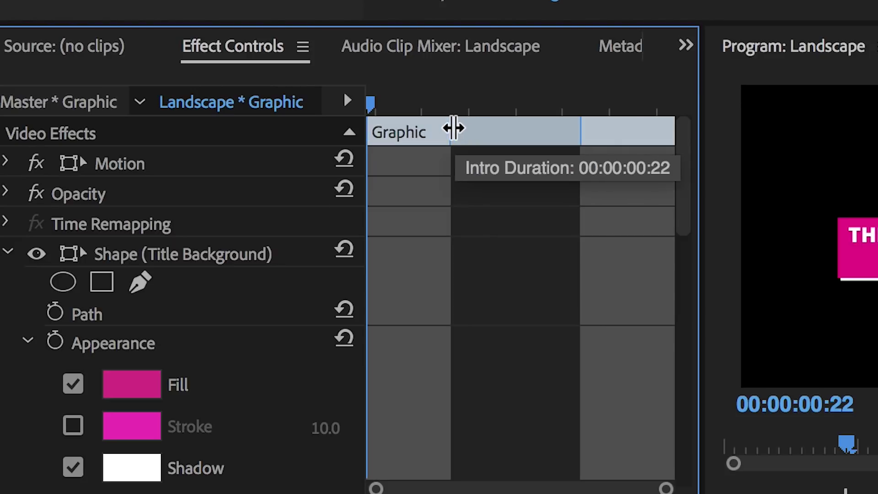
mouse_move(450, 130)
left_mouse_down()
mouse_move(443, 129)
mouse_move(455, 131)
left_mouse_up()
mouse_move(577, 125)
left_mouse_down()
mouse_move(599, 131)
mouse_move(590, 131)
left_mouse_up()
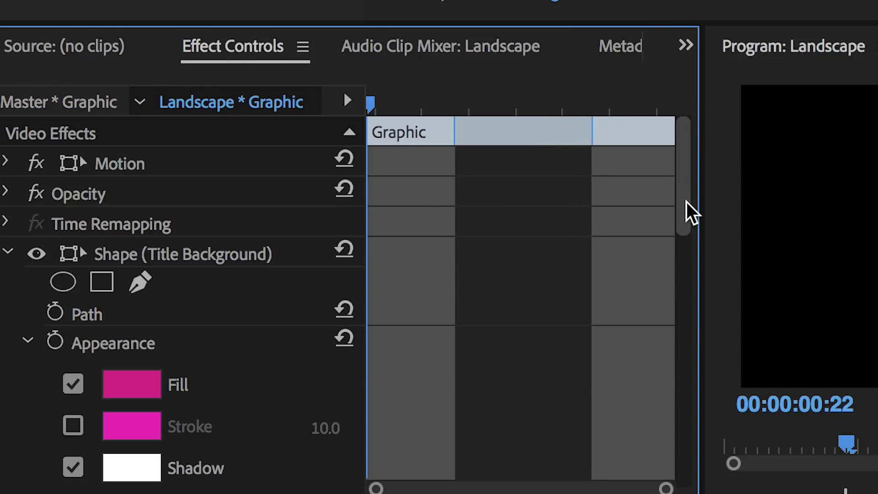
scroll(670, 311, "down", 5)
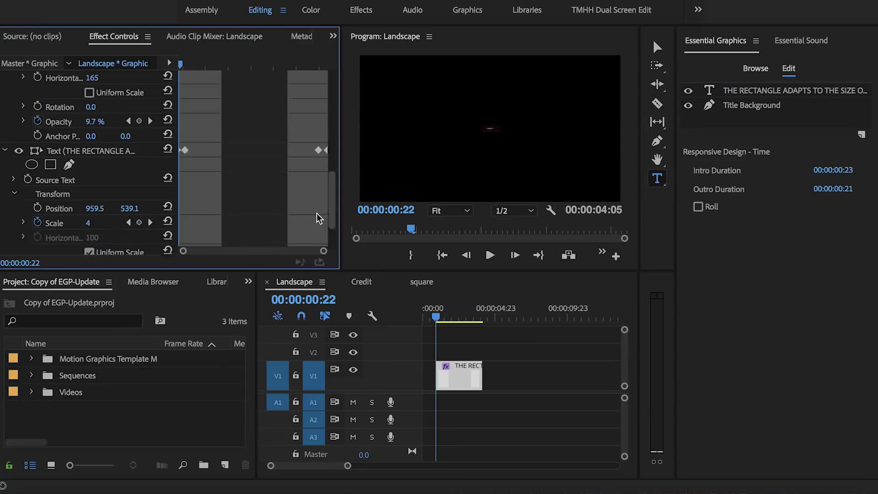
scroll(316, 214, "down", 1)
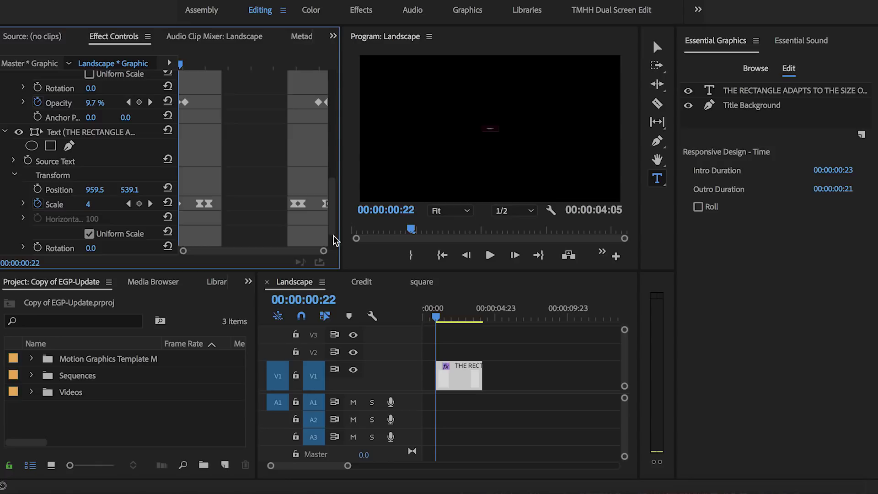
Step: Preview the animation, lengthen the pink title clip to 00:00:04:14, and open the Credit sequence
left_click_drag(437, 315, 453, 316)
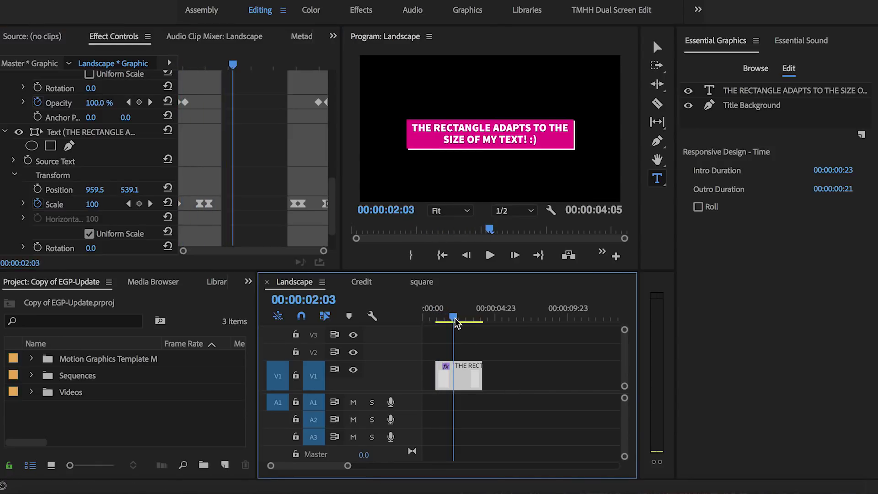
mouse_move(479, 366)
left_mouse_down()
mouse_move(465, 372)
mouse_move(492, 373)
left_mouse_up()
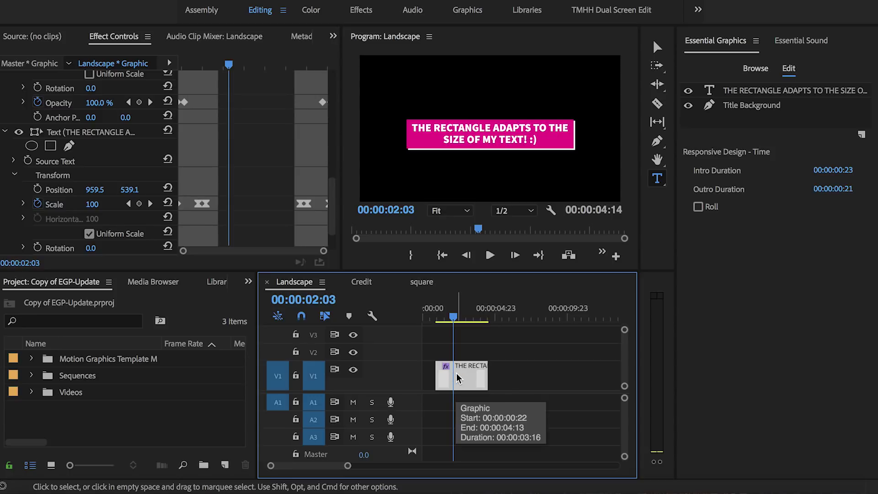
left_click(360, 282)
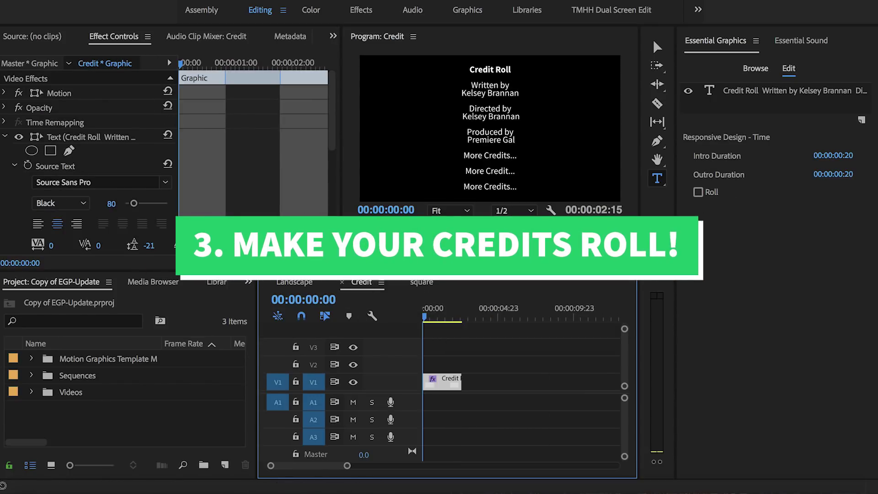
Step: Enlarge the Program monitor, turn on Roll for the Credit Roll graphic, and play it back
left_click_drag(342, 247, 304, 310)
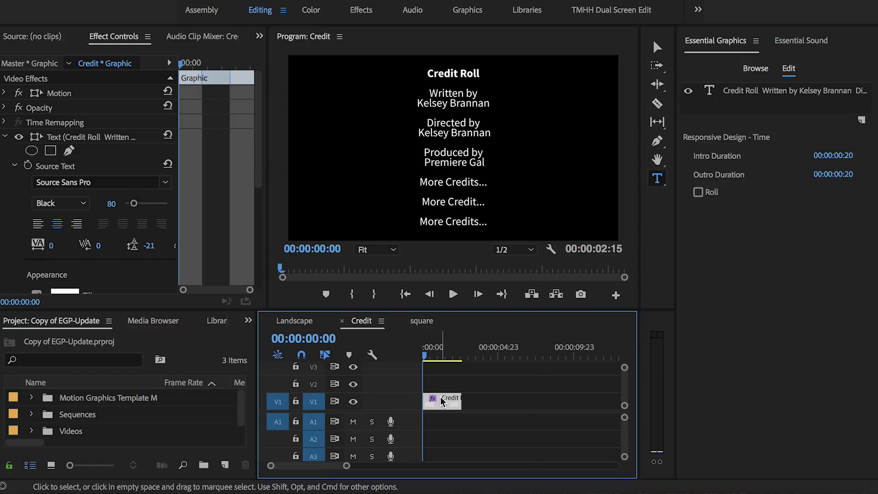
left_click(698, 193)
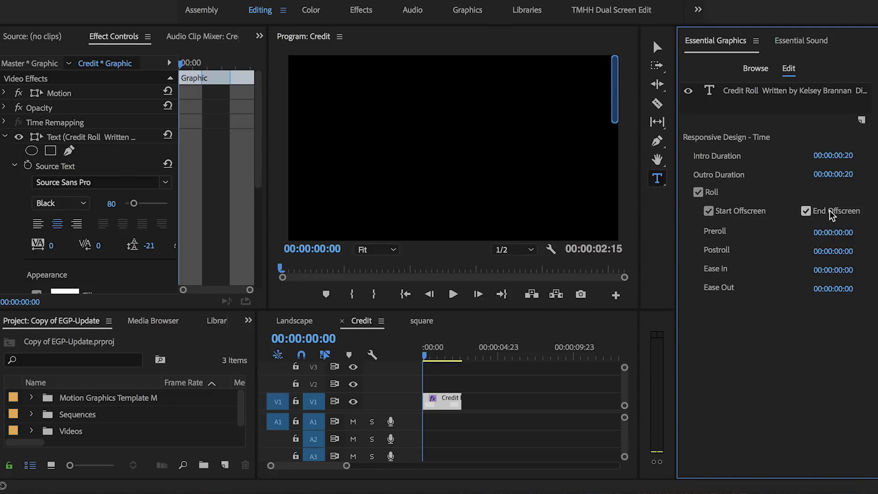
key("space")
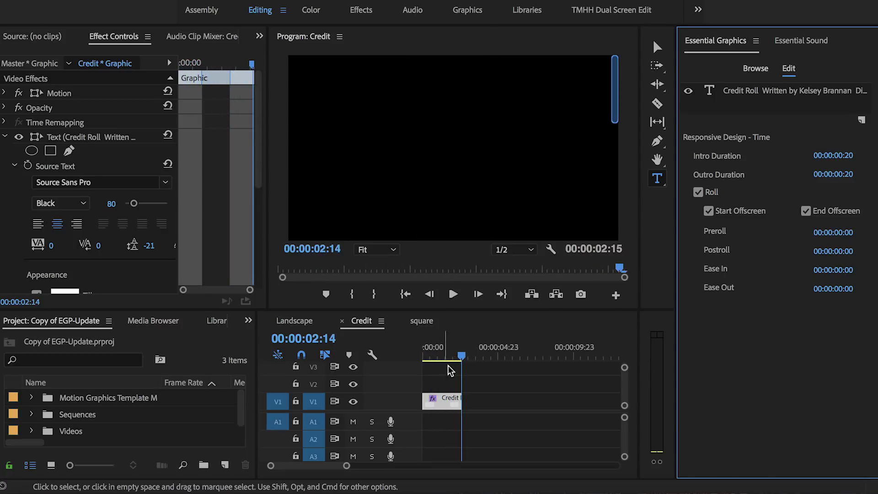
Step: Trim the Credit clip end from 7:03 down to 2:02 and play the faster credit roll from the start
left_click_drag(461, 397, 527, 403)
left_click_drag(461, 356, 404, 357)
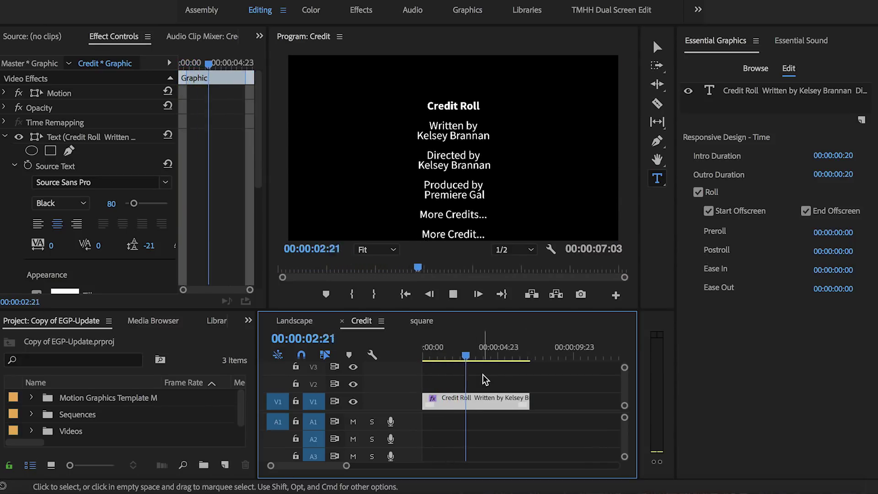
left_click_drag(529, 401, 452, 399)
left_click_drag(451, 352, 416, 349)
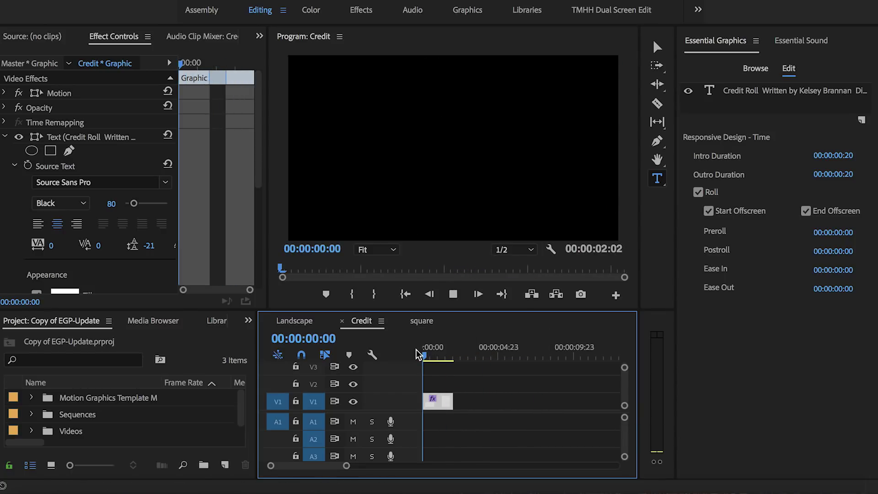
key("space")
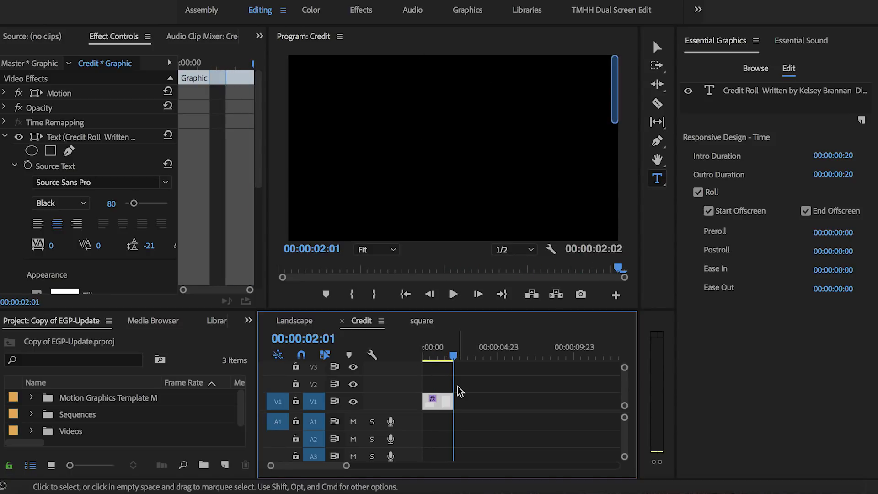
Step: In the Landscape sequence, select the pink title's text layer and apply Roboto Regular
left_click(313, 320)
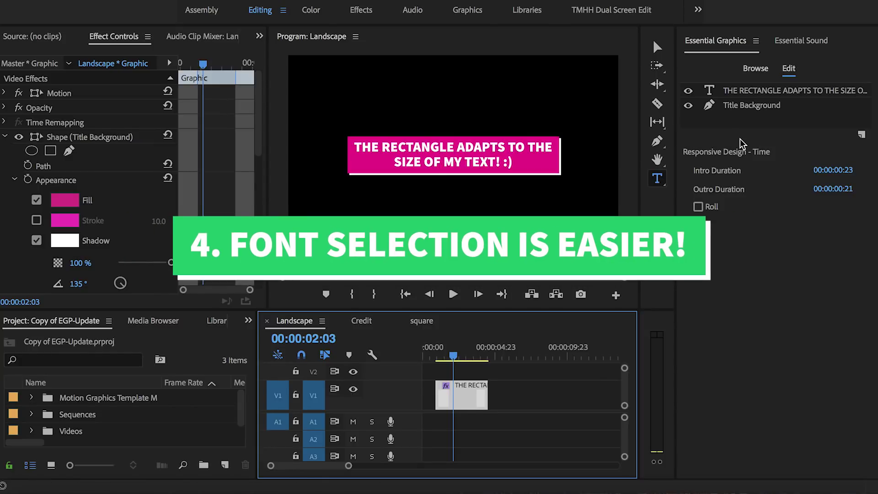
left_click(731, 93)
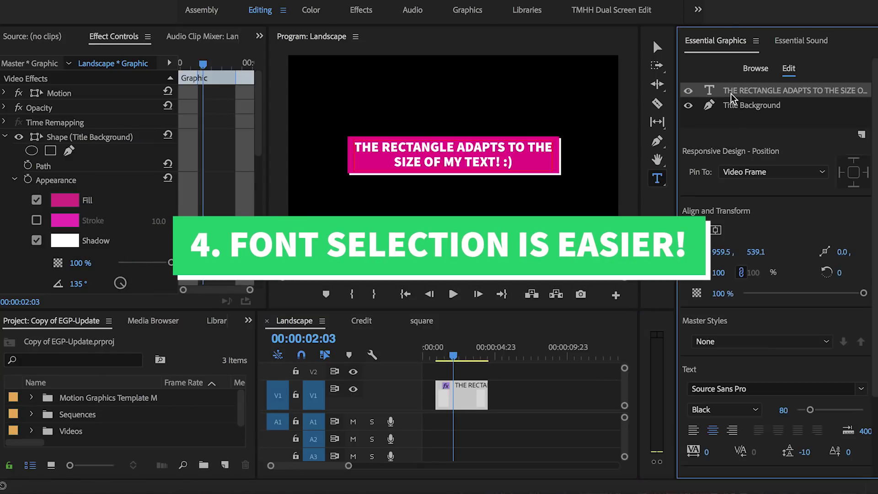
scroll(877, 345, "down", 3)
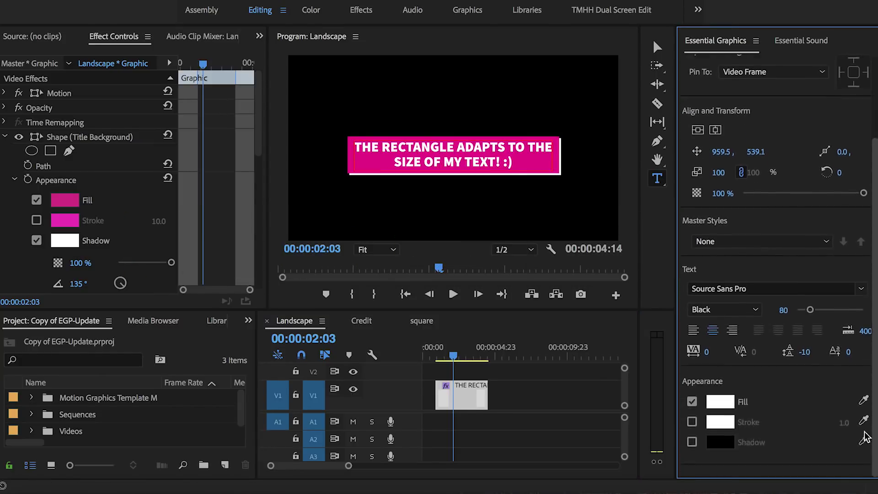
left_click(862, 289)
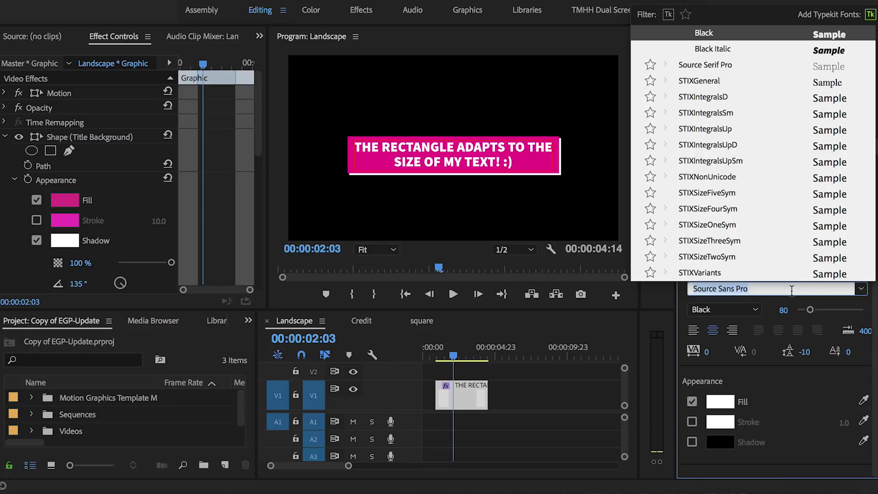
type("Roboto")
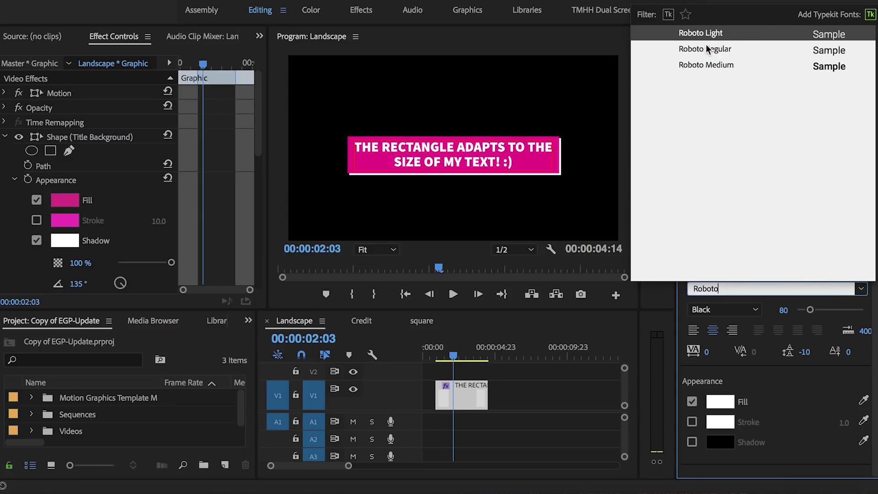
left_click(706, 47)
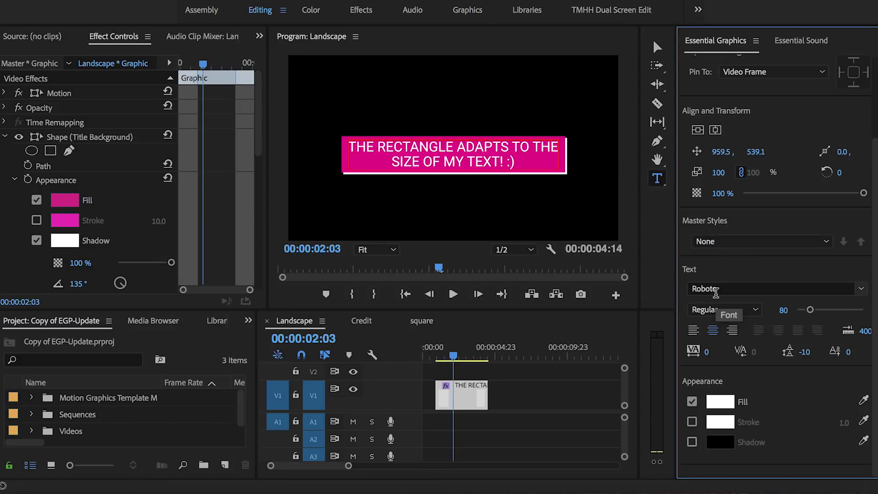
Step: Star Rift, show only favourite fonts, and collapse the Source Sans Pro and Roboto styles
left_click(861, 289)
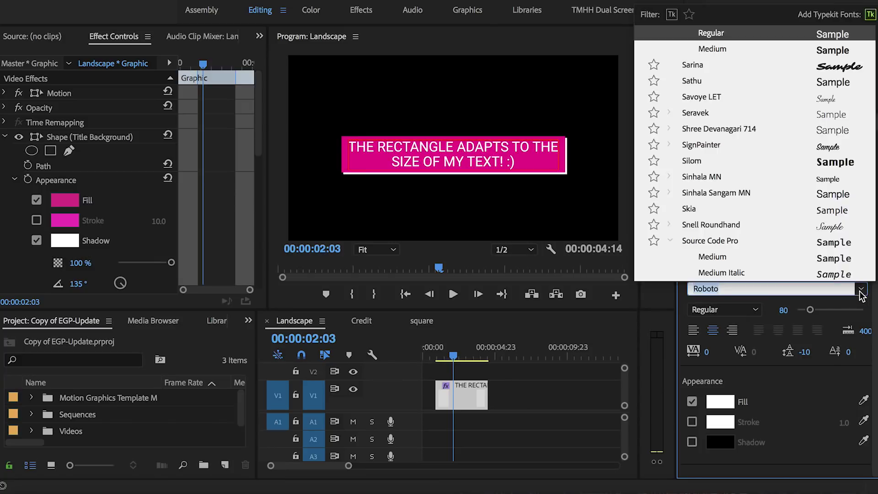
scroll(704, 197, "up", 4)
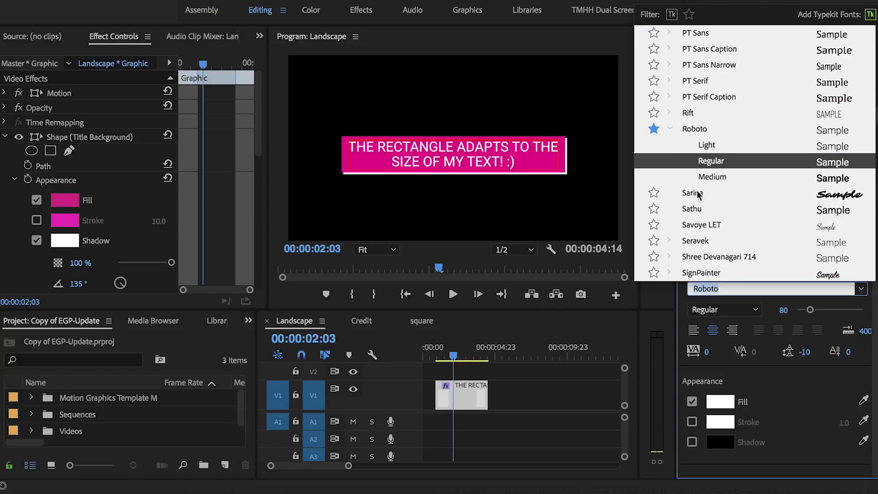
left_click(654, 113)
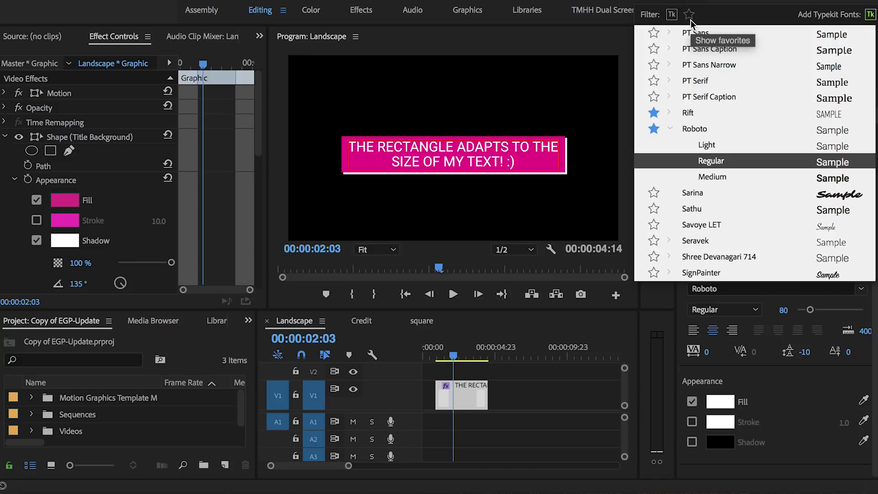
left_click(690, 18)
left_click(671, 82)
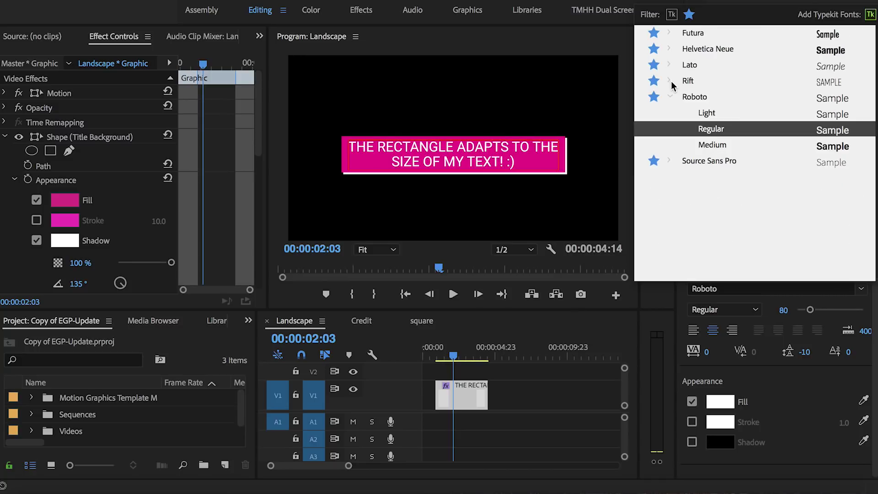
left_click(669, 93)
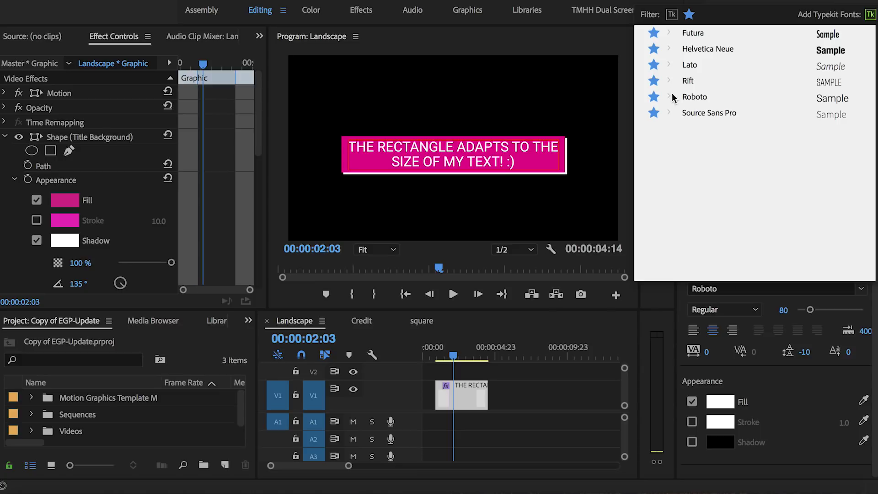
Step: Swap the favourites filter for the Typekit filter and apply Source Sans Pro ExtraLight to the title
left_click(670, 14)
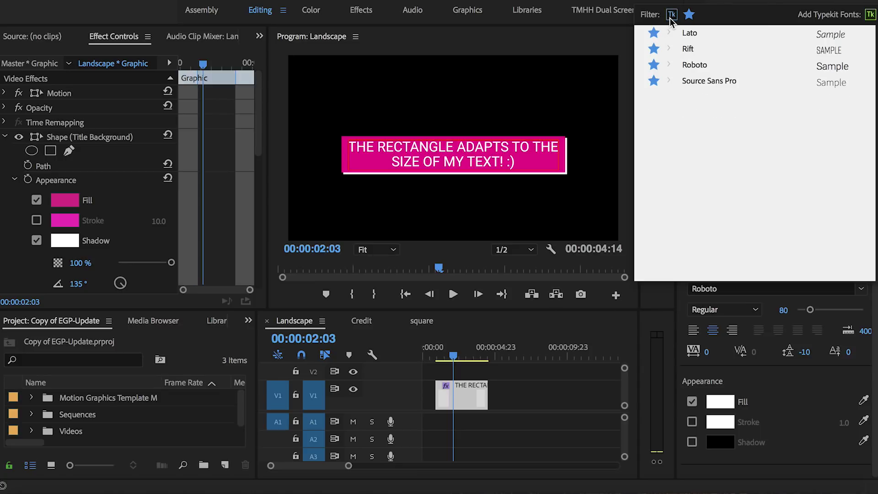
left_click(688, 14)
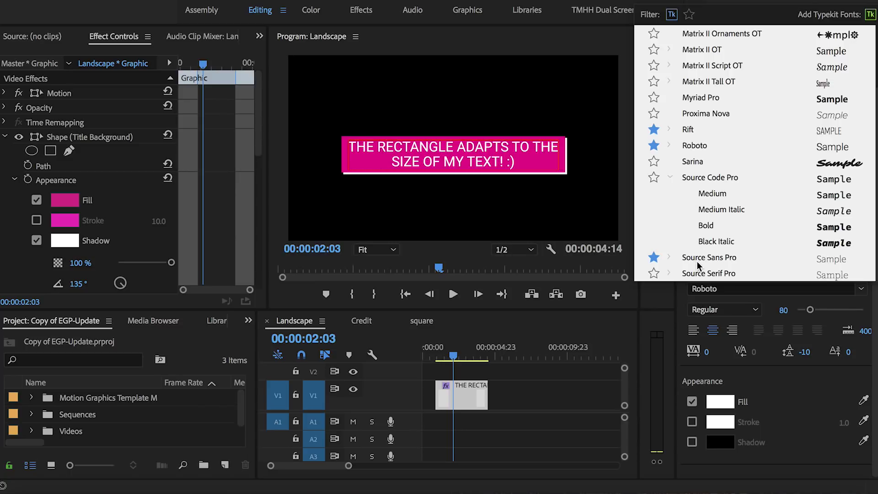
left_click(669, 178)
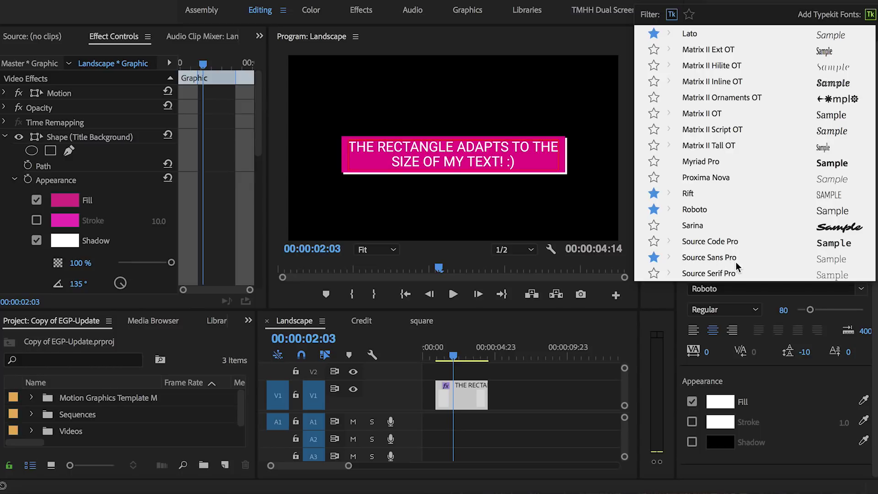
left_click(691, 259)
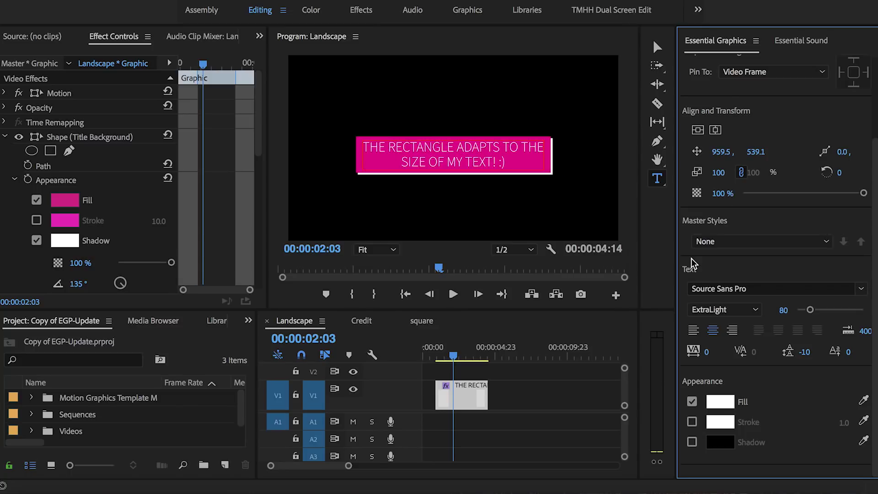